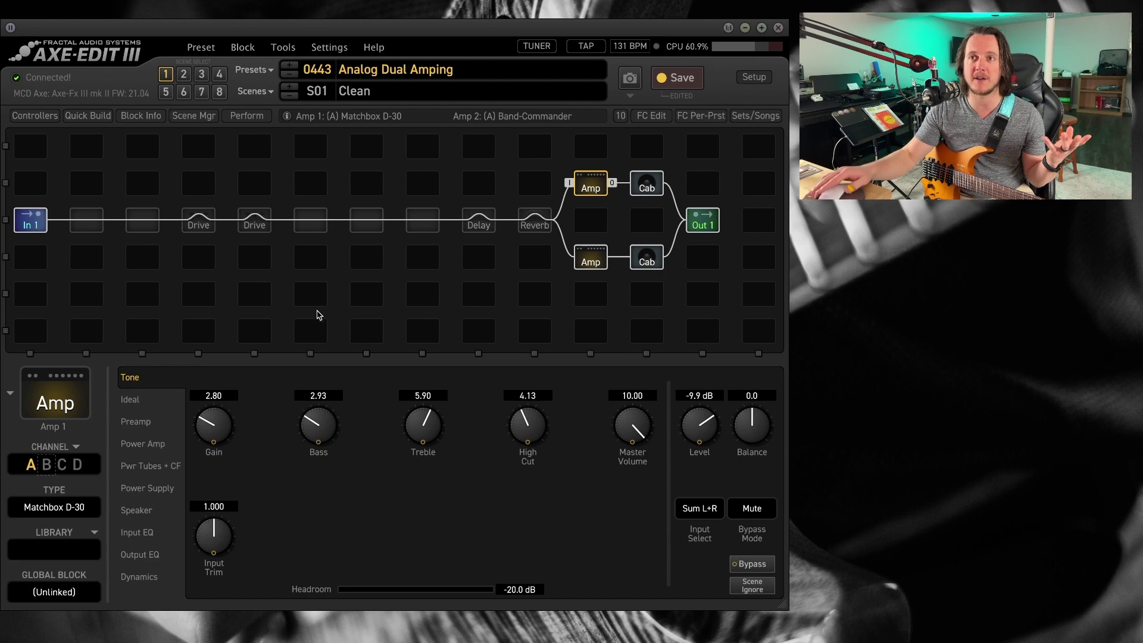
# Review the settings of both drives, including the Timothy Mid, then the delay and reverb
pyautogui.click(202, 222)
pyautogui.click(251, 229)
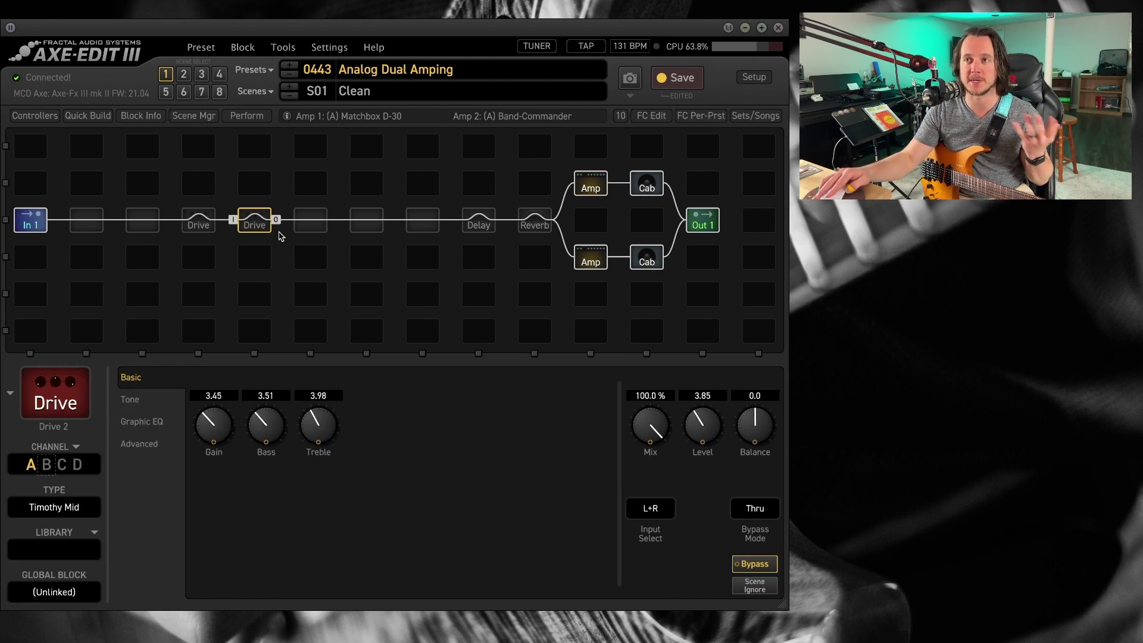
pyautogui.click(485, 226)
pyautogui.click(535, 225)
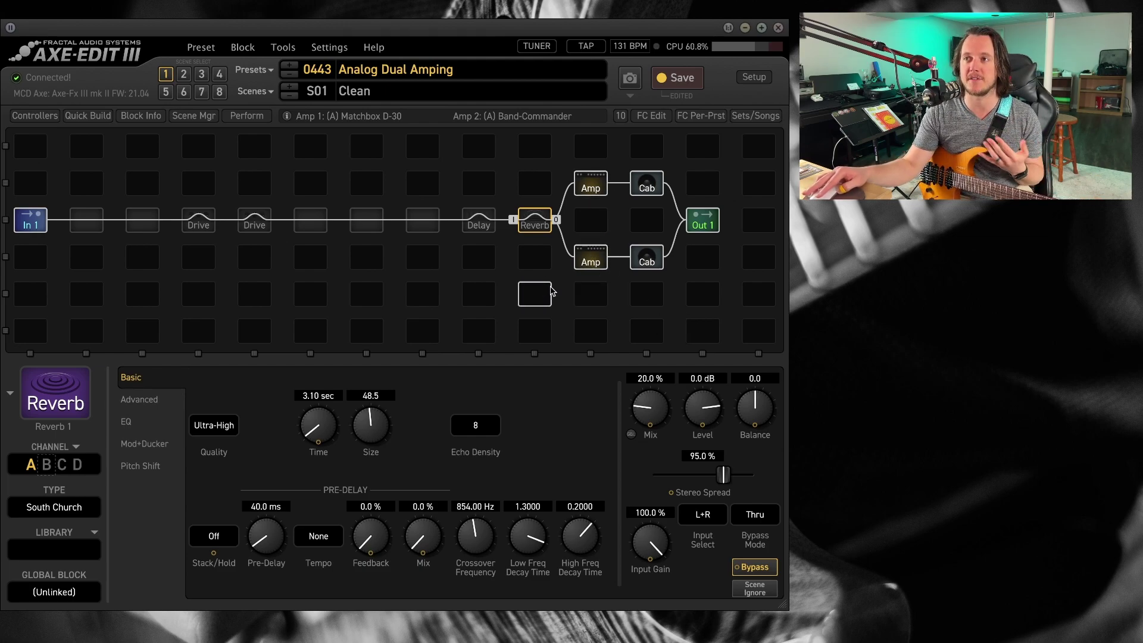
# Inspect both amp and cab blocks, then bypass the lower Band-Commander amp
pyautogui.click(593, 196)
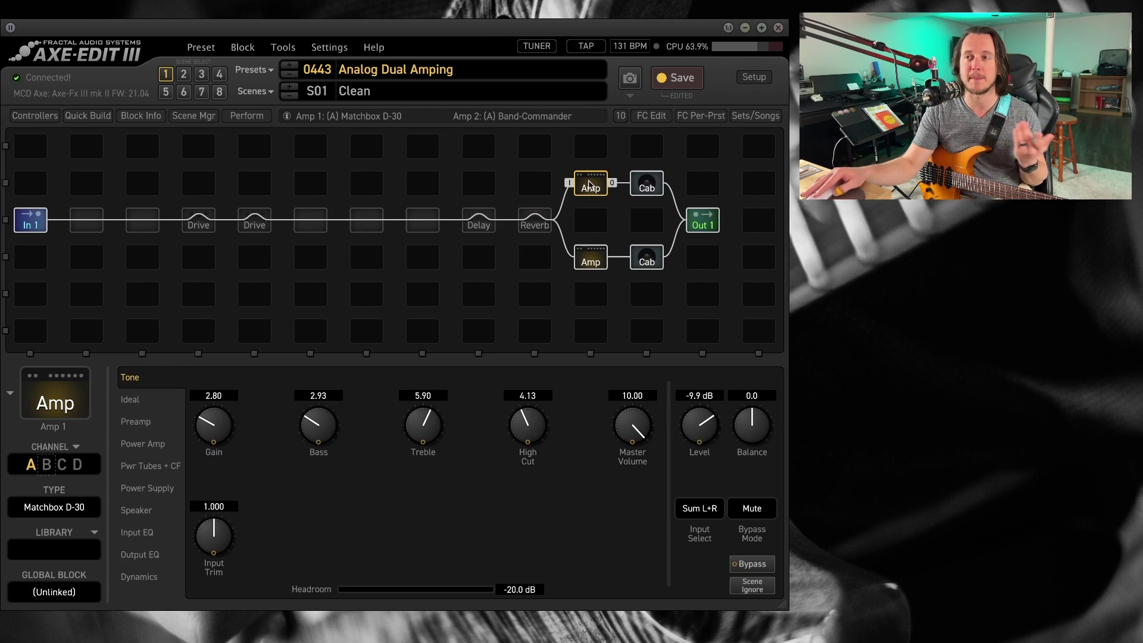
pyautogui.click(642, 189)
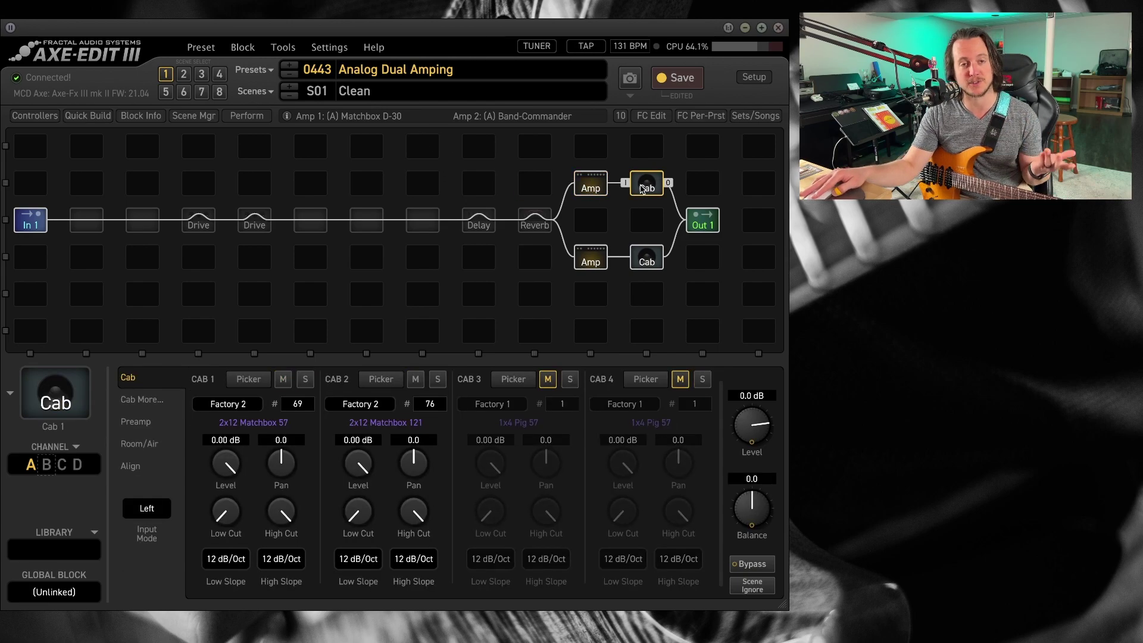
pyautogui.click(589, 258)
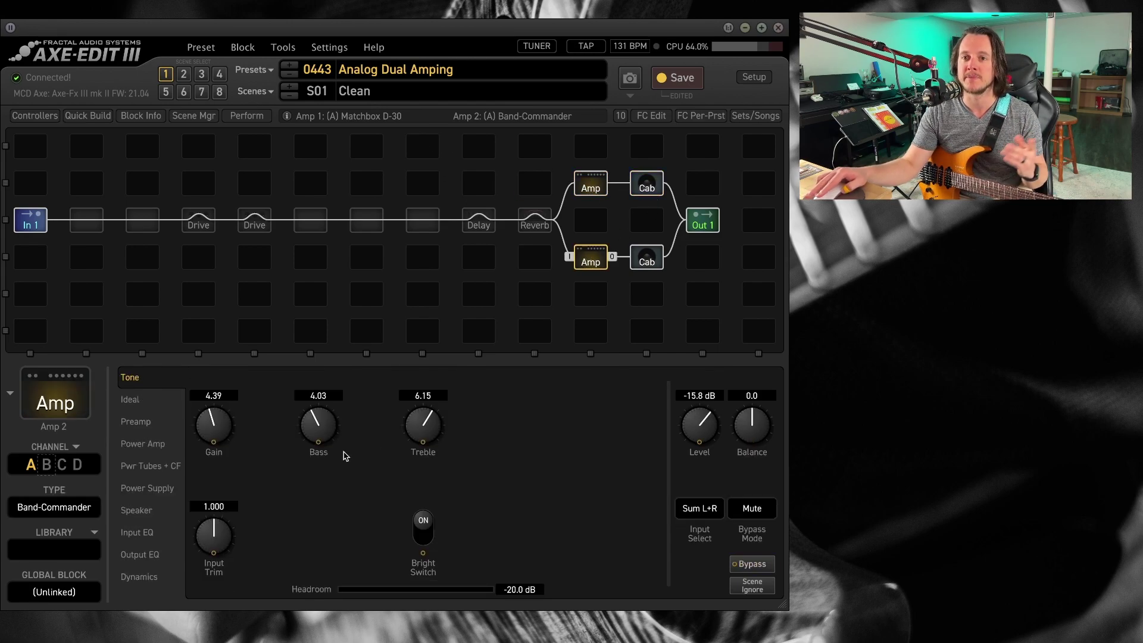
pyautogui.click(653, 260)
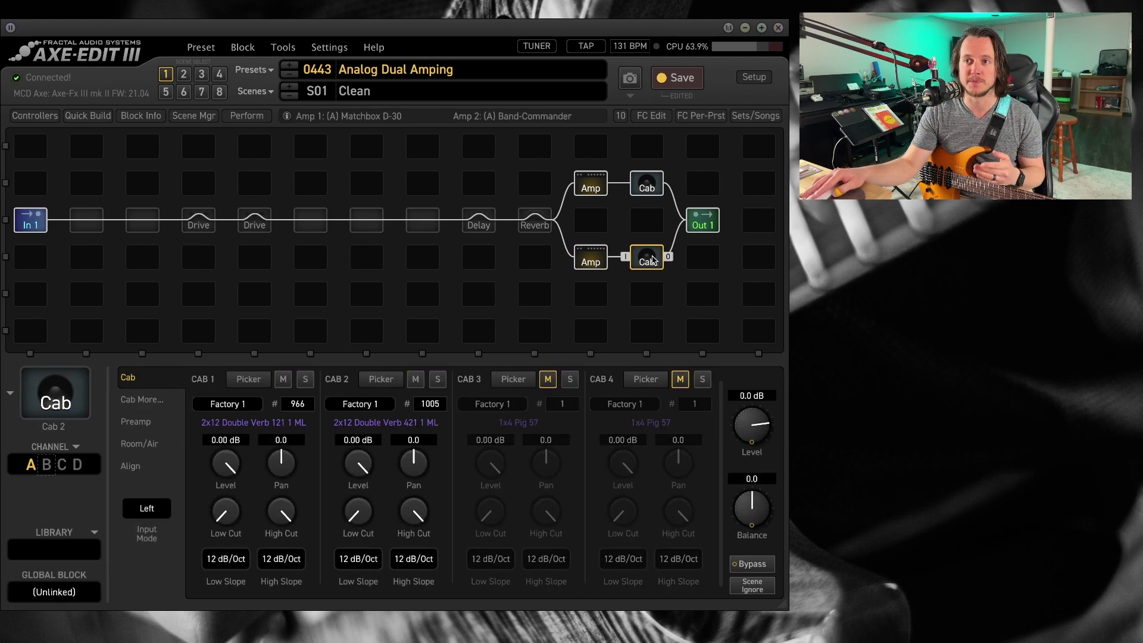
pyautogui.click(591, 260)
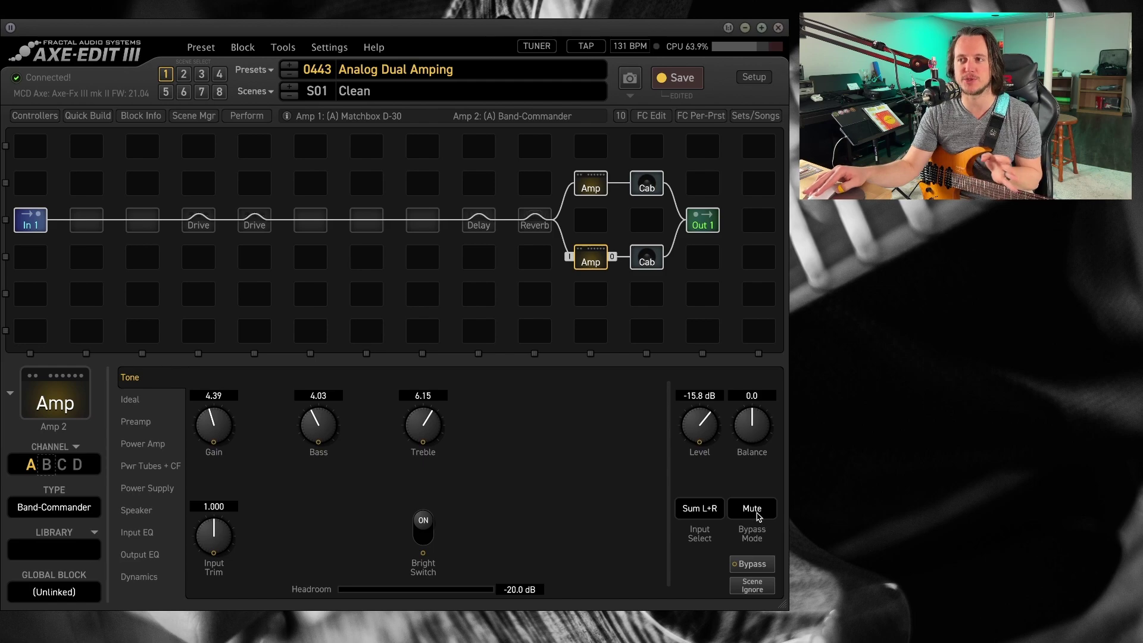
pyautogui.click(596, 258)
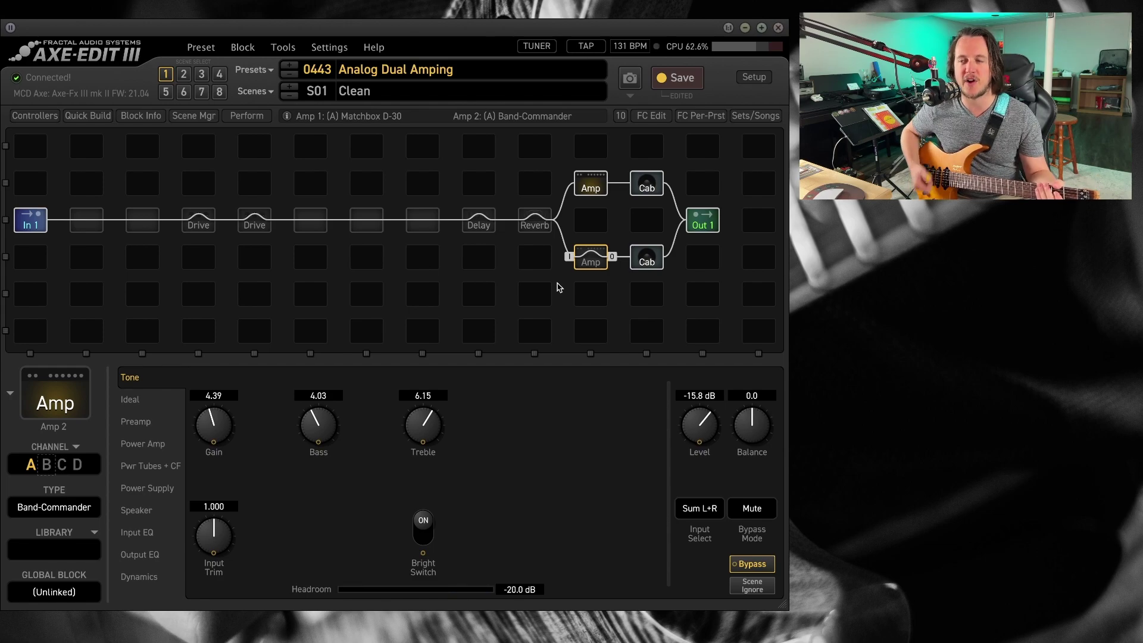
# Bypass the upper Matchbox D-30 amp so only the Band-Commander path sounds, then browse stored amp presets
pyautogui.click(590, 186)
pyautogui.click(591, 257)
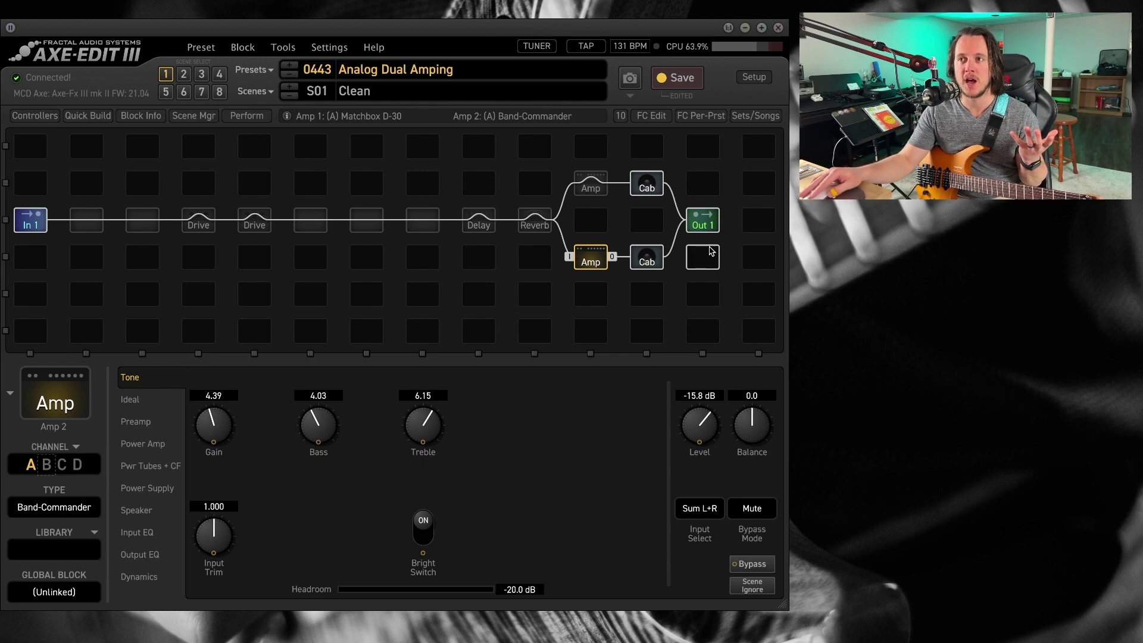
pyautogui.click(63, 552)
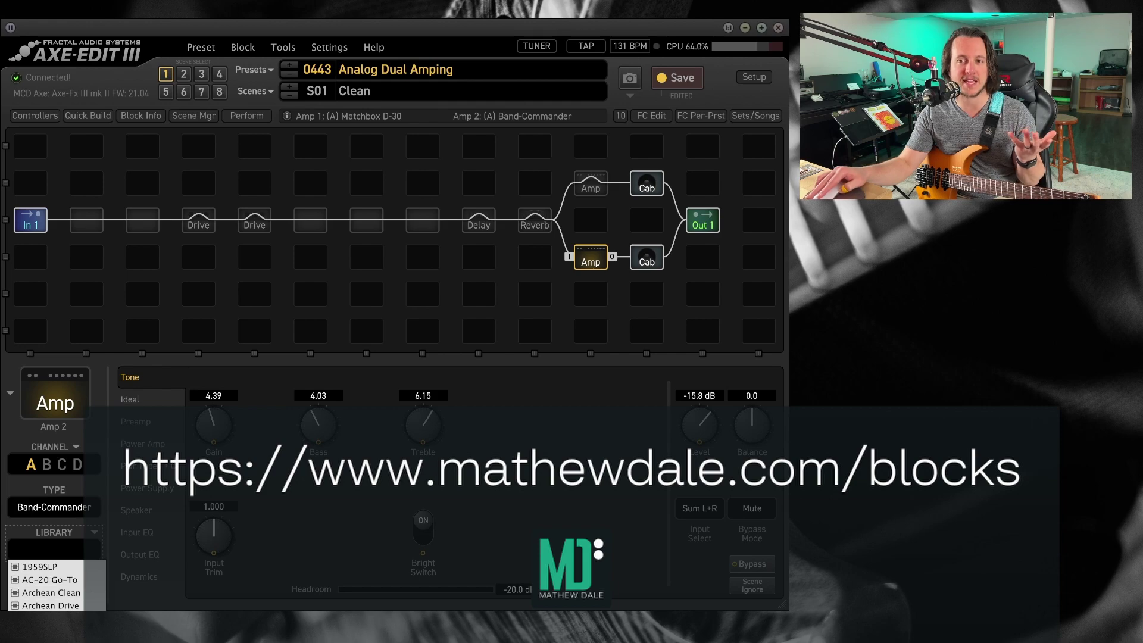
pyautogui.click(502, 511)
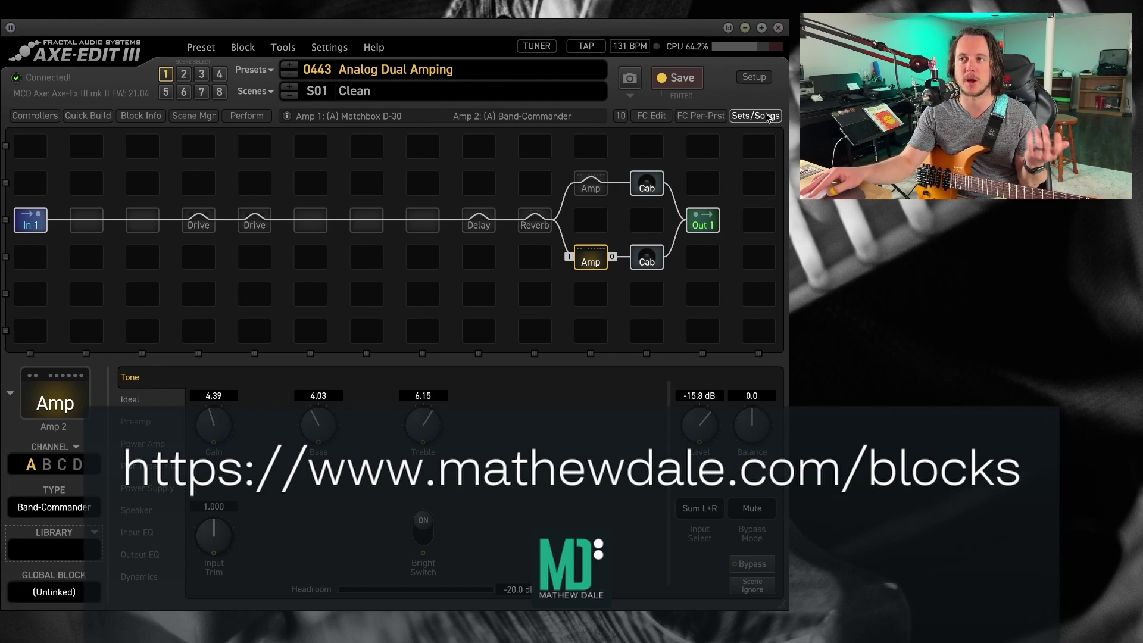
pyautogui.click(647, 185)
pyautogui.click(65, 553)
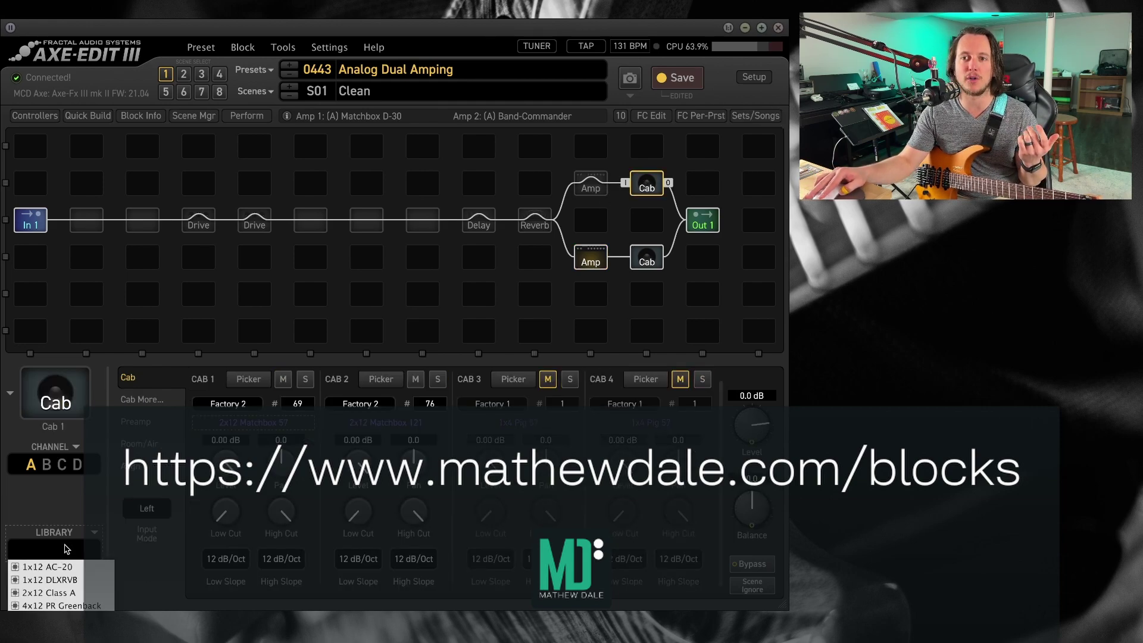
pyautogui.click(595, 185)
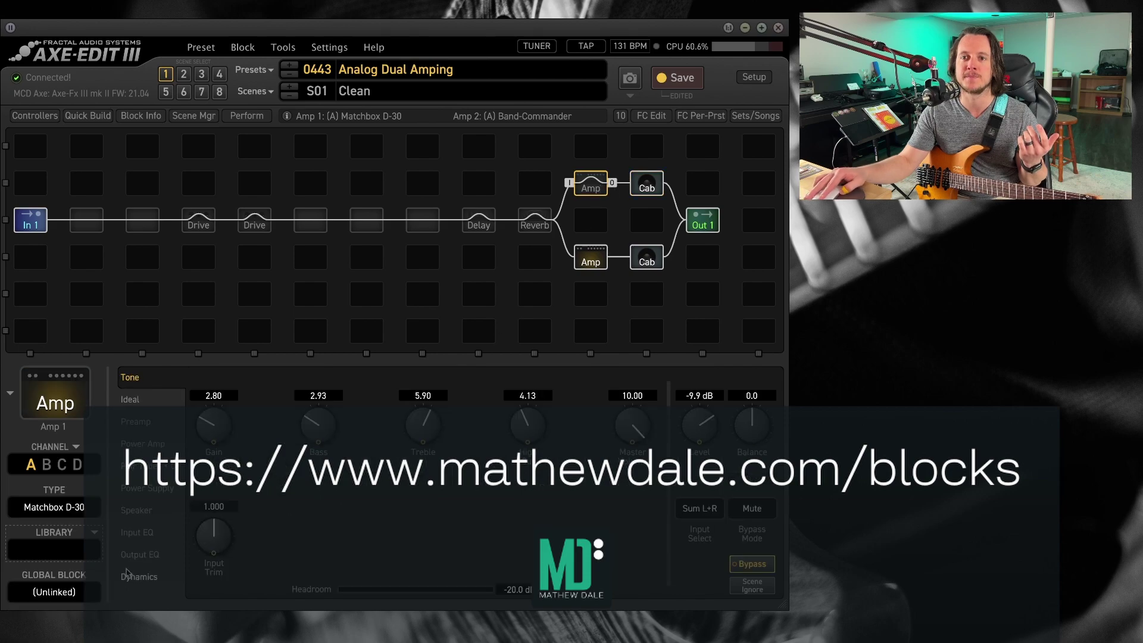
pyautogui.click(70, 553)
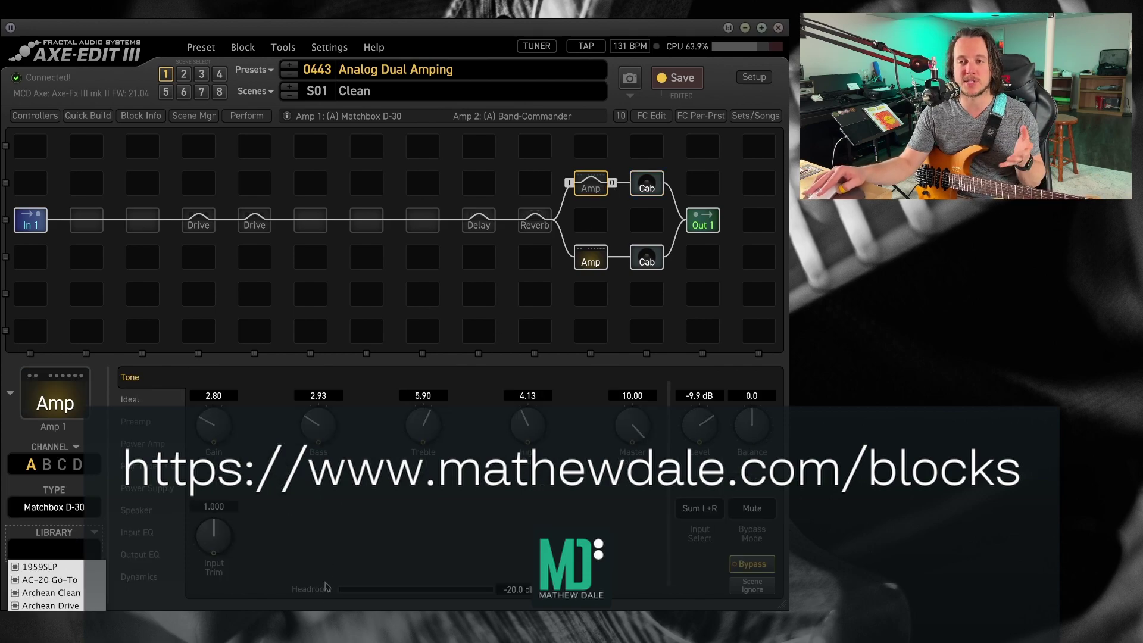
pyautogui.click(405, 530)
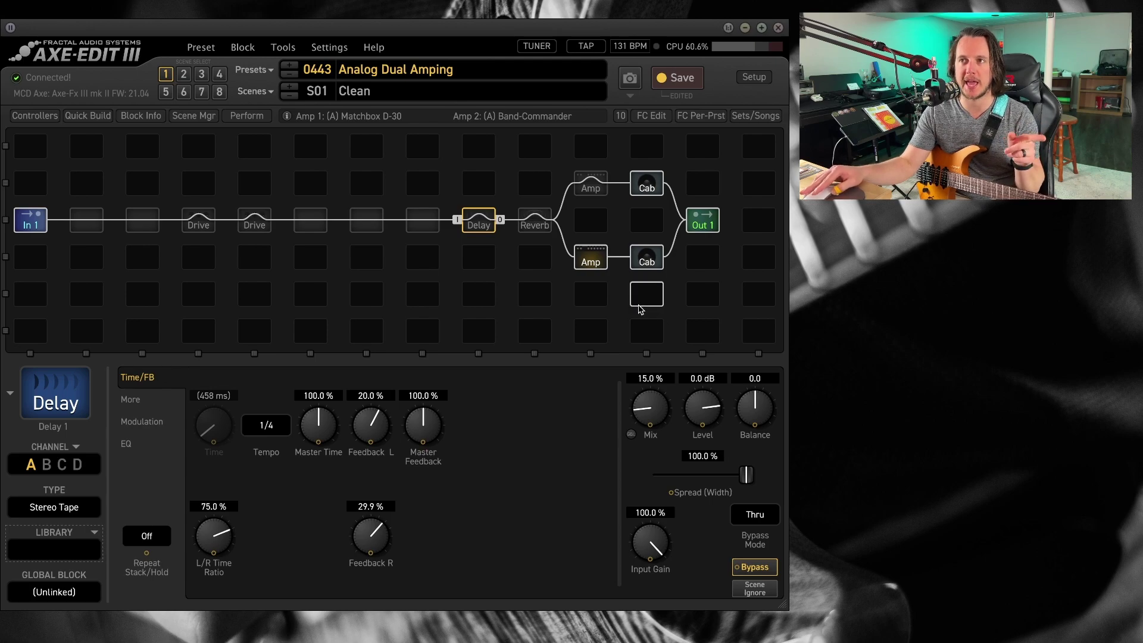
# Compare the IRs in Cab 1 and Cab 2, then show Amp 1's Matchbox D-30 tone page
pyautogui.click(651, 188)
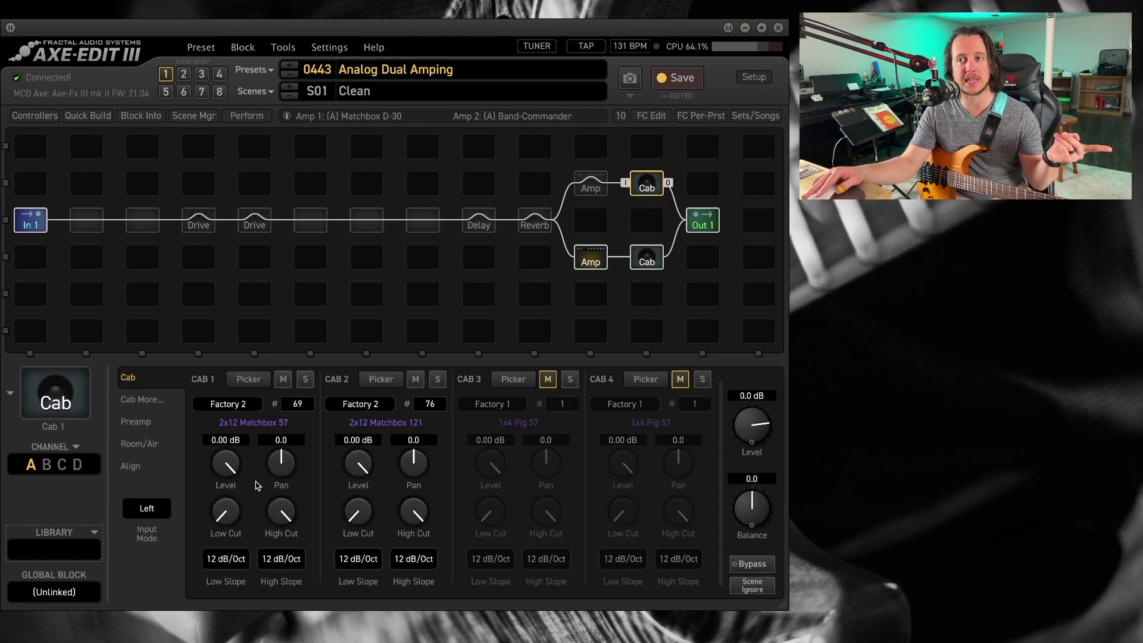
pyautogui.click(639, 260)
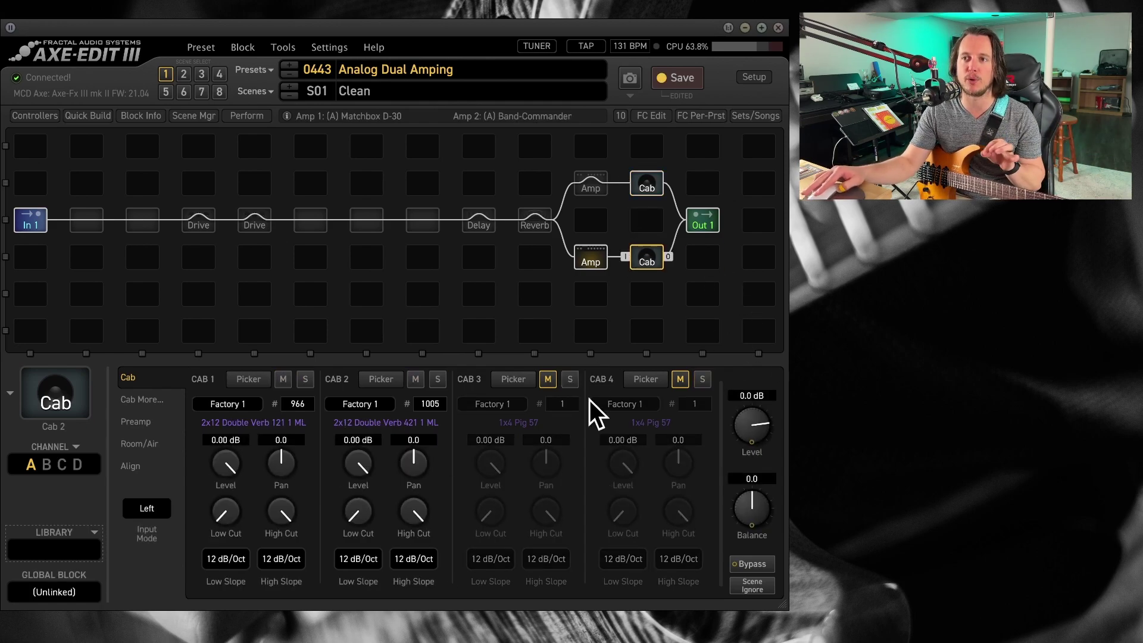
pyautogui.click(585, 186)
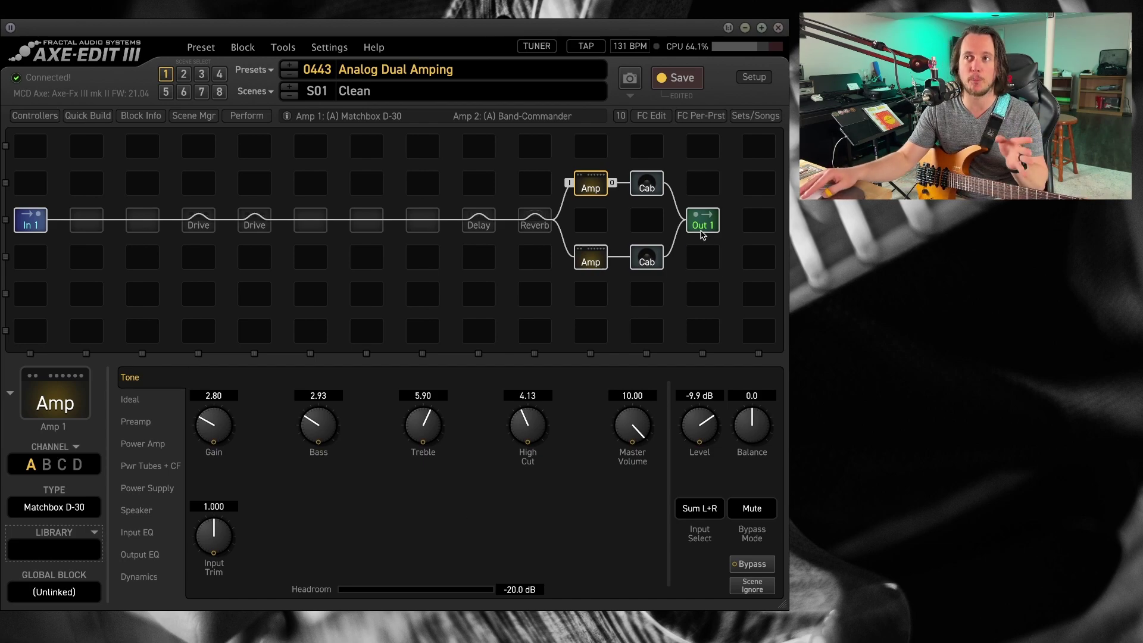
pyautogui.click(647, 184)
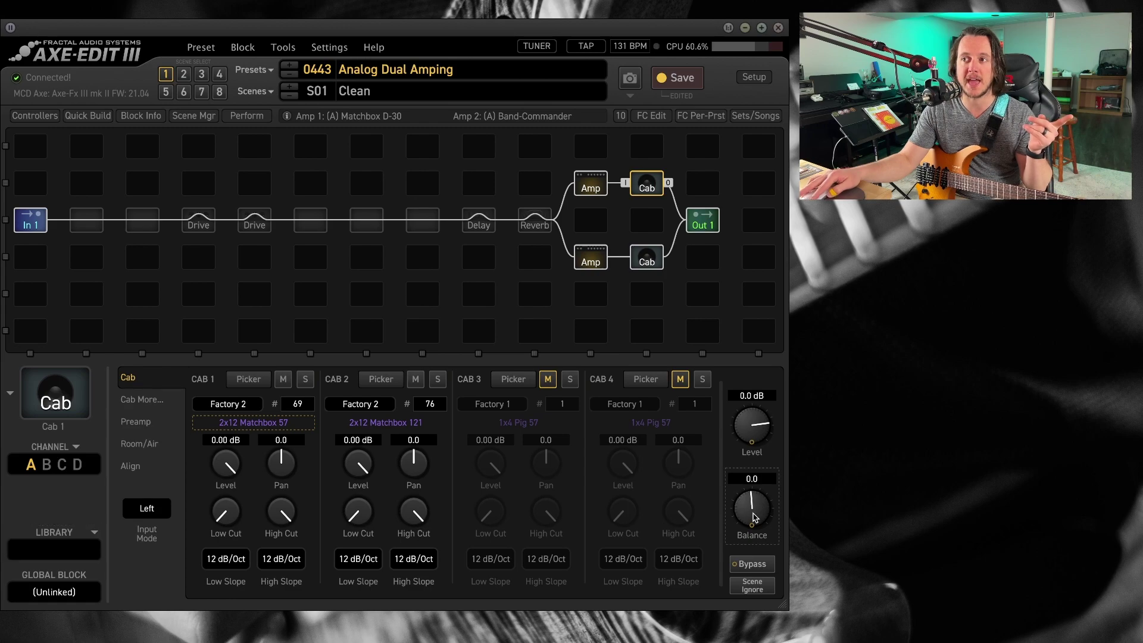
pyautogui.moveTo(765, 507); pyautogui.dragTo(711, 571)
pyautogui.click(646, 257)
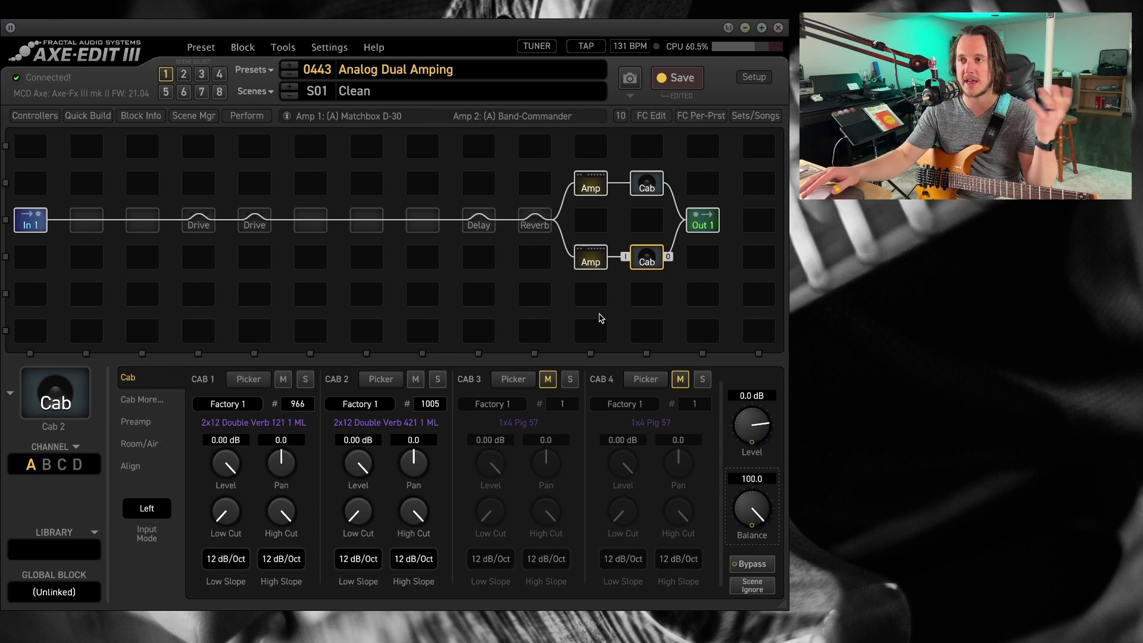
pyautogui.click(649, 186)
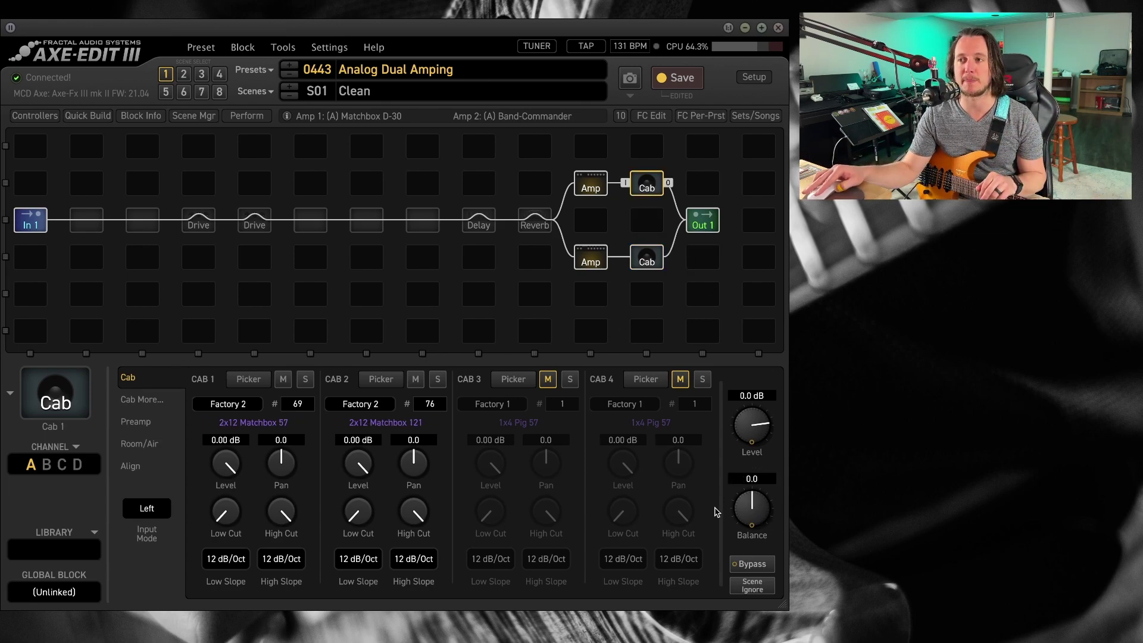
pyautogui.click(635, 252)
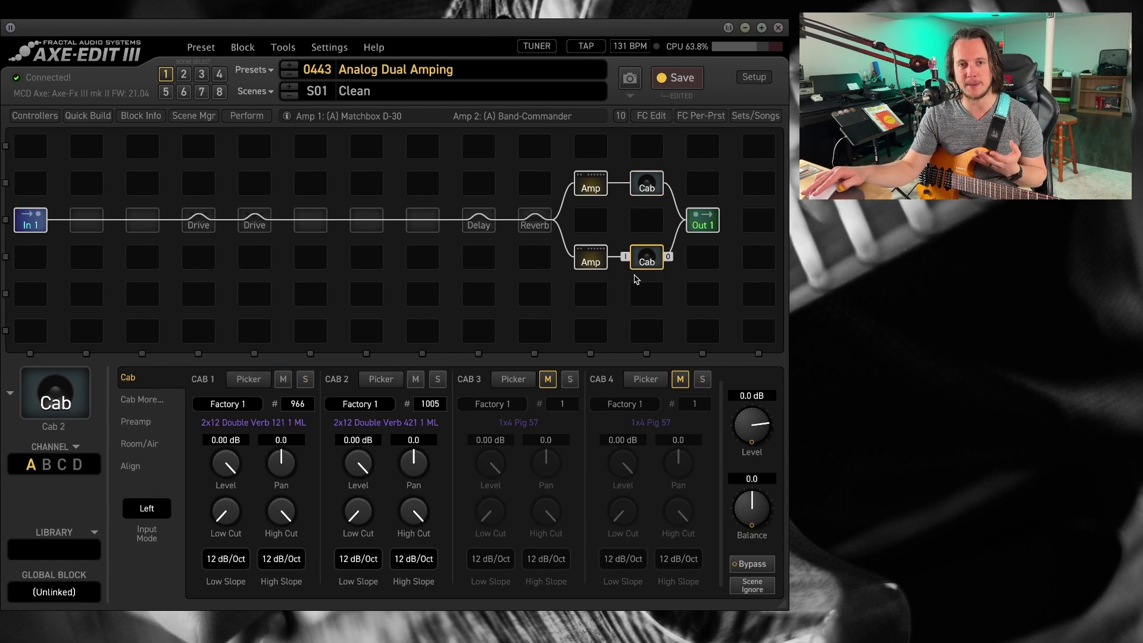
# Show the Out 1 mixer with Row 2 panned -100.0 and Row 4 panned 100.0, checking per-scene levels
pyautogui.click(711, 224)
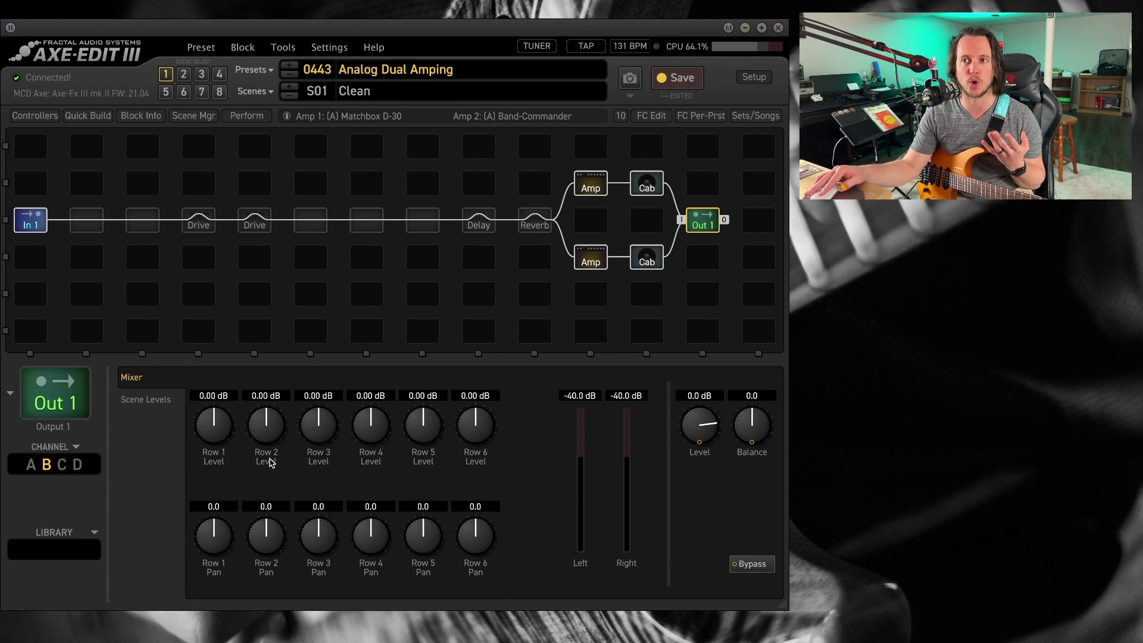
pyautogui.click(164, 408)
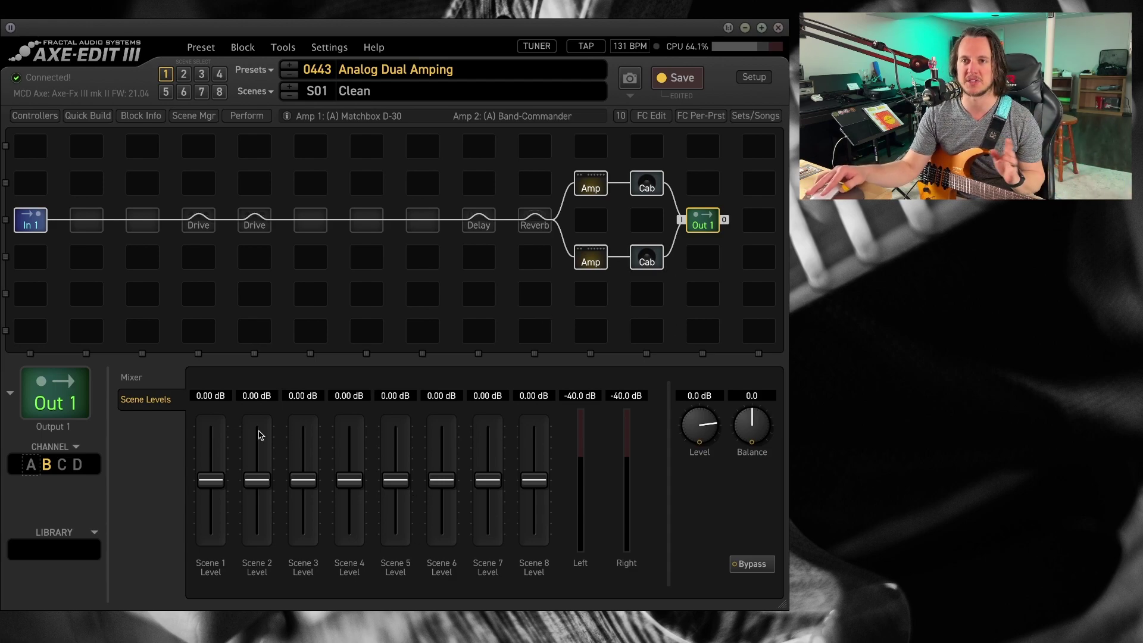
pyautogui.click(131, 378)
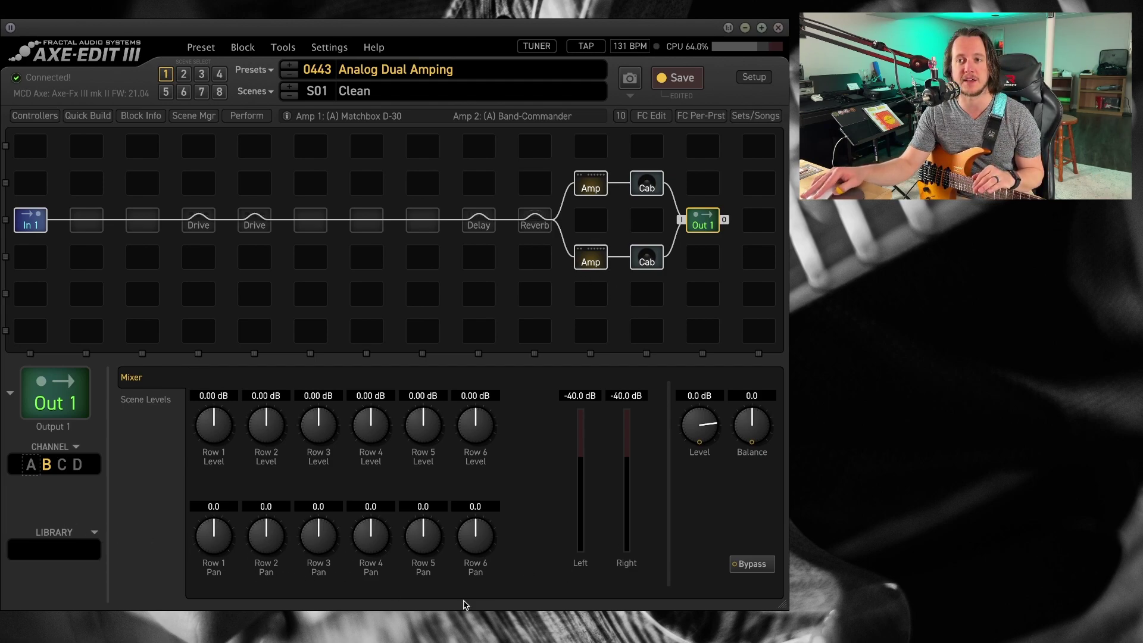
pyautogui.click(30, 468)
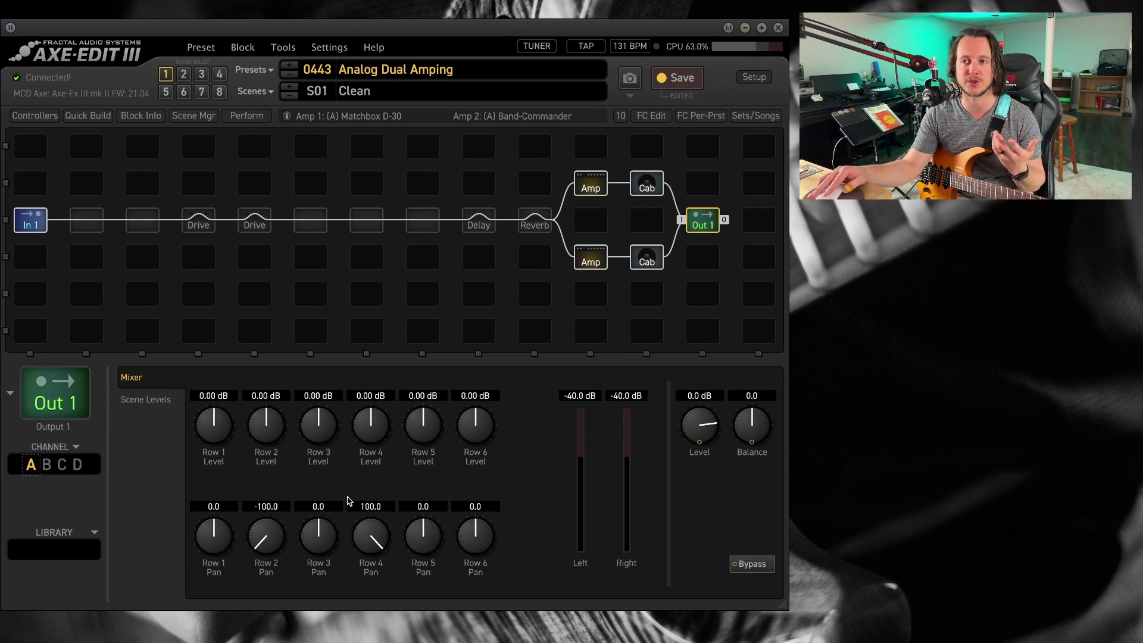
pyautogui.click(149, 404)
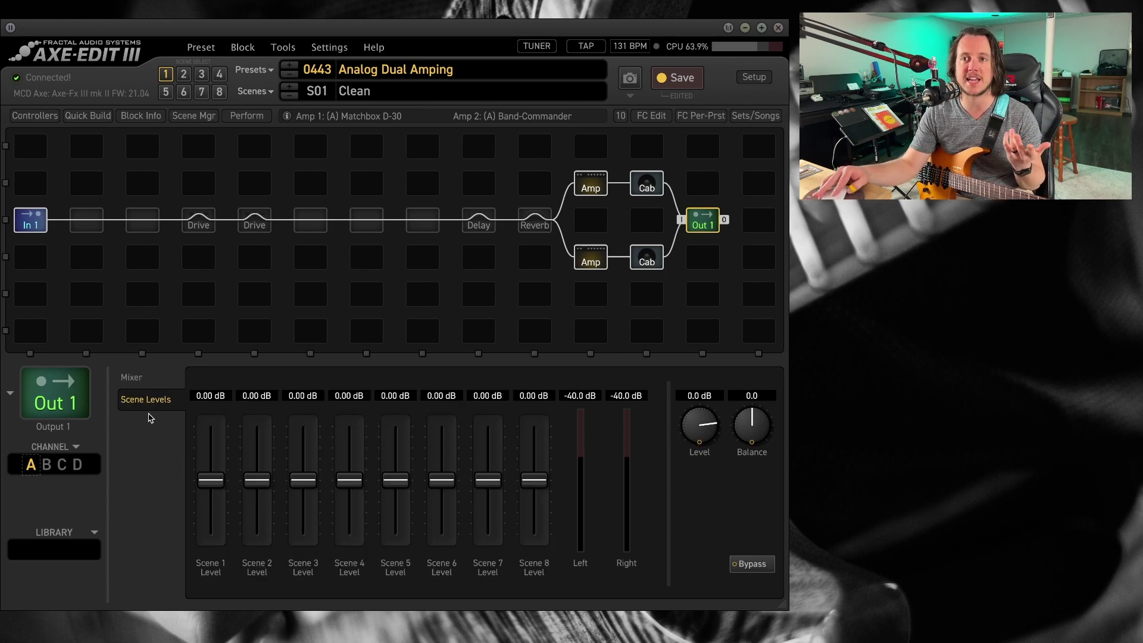
pyautogui.click(132, 379)
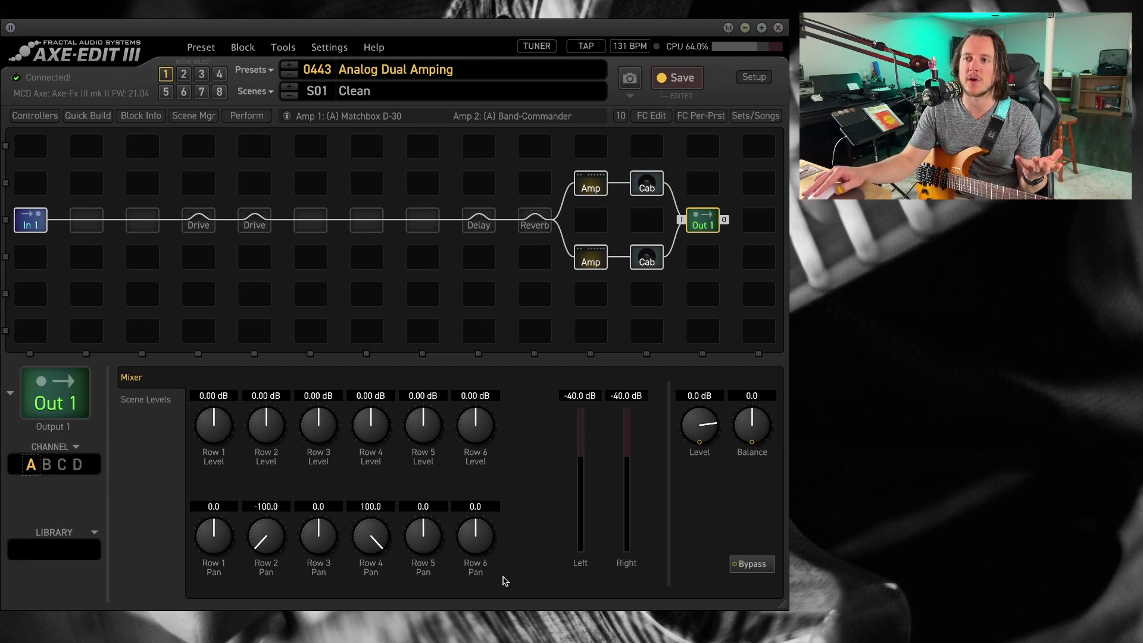
pyautogui.click(595, 252)
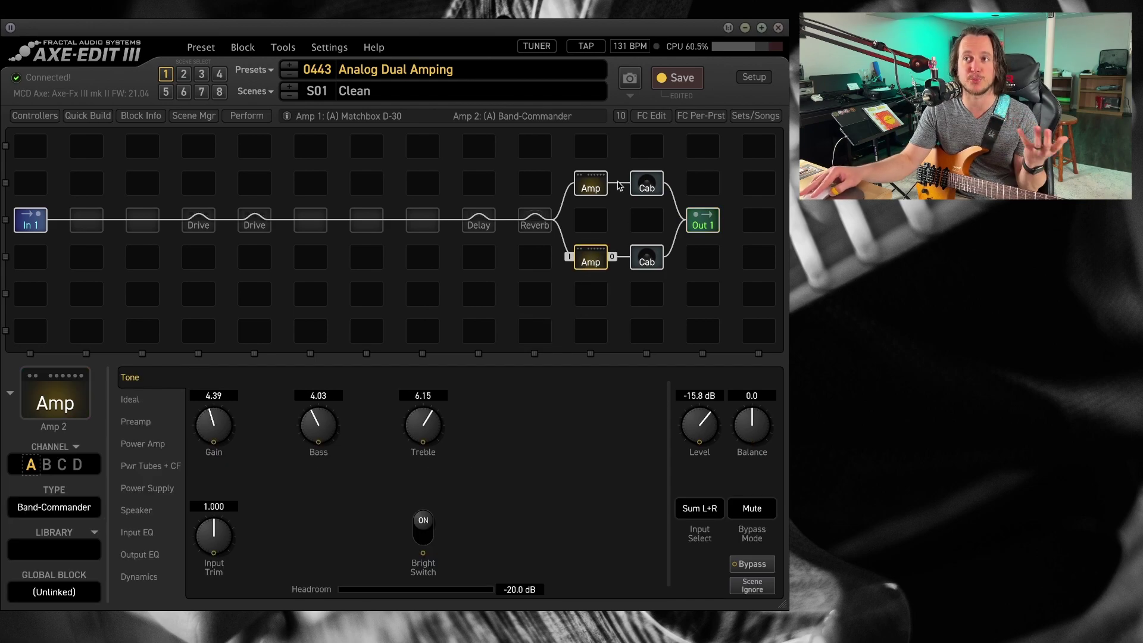
pyautogui.click(591, 184)
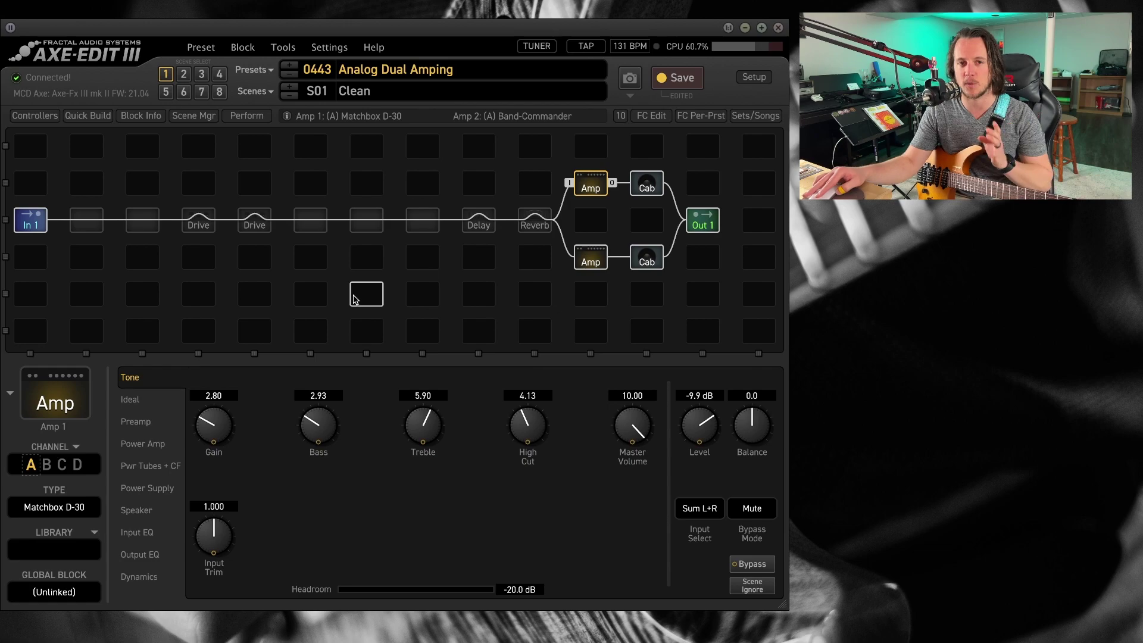
pyautogui.click(702, 221)
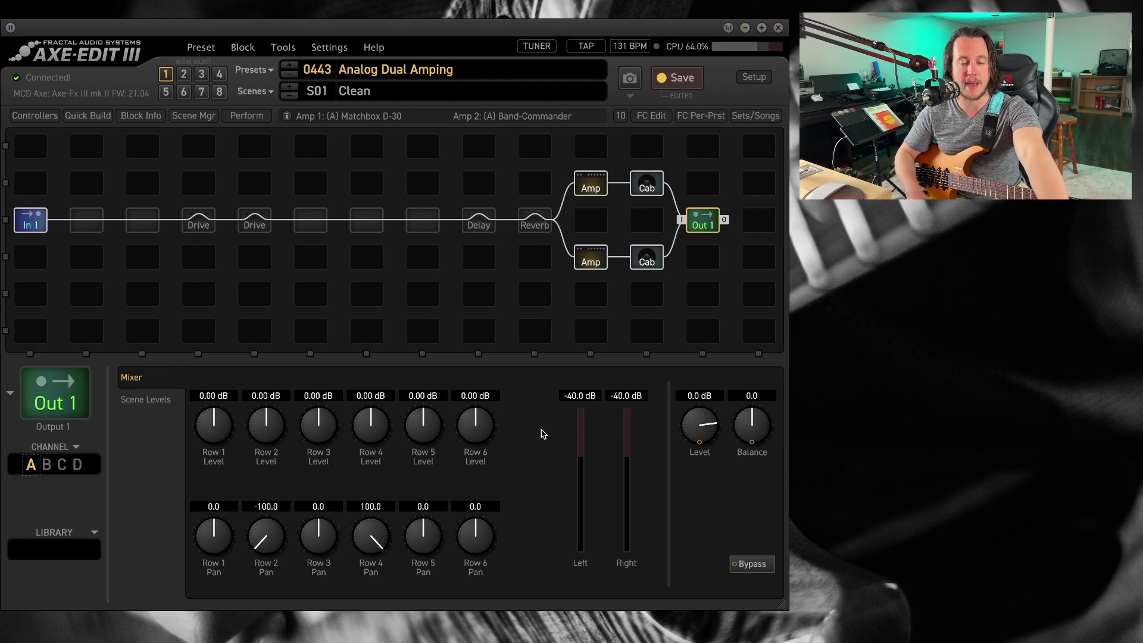
# Check Preset Leveling via Ctrl+L and the Tools menu, then show the South Church reverb's settings
pyautogui.hotkey('ctrl', 'l')
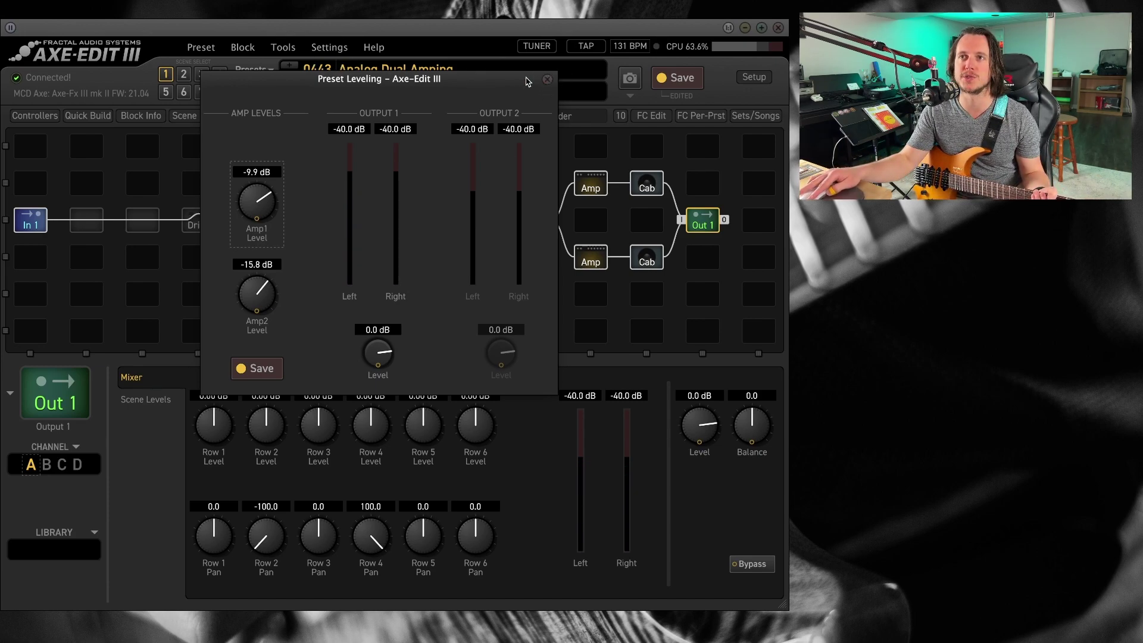
pyautogui.click(547, 80)
pyautogui.click(282, 47)
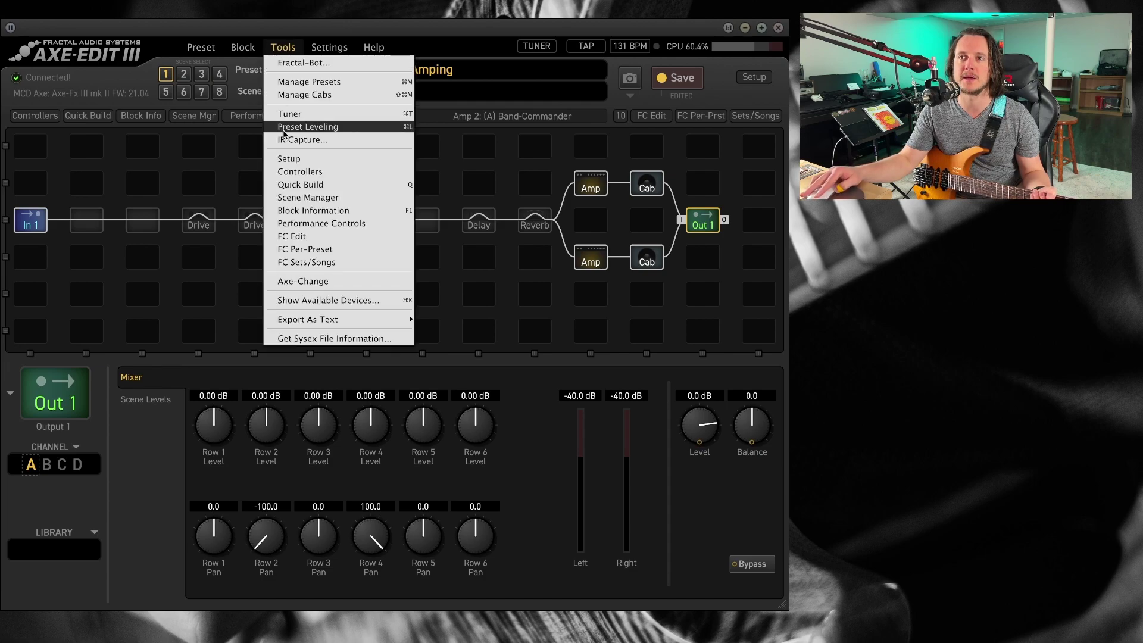
pyautogui.click(499, 337)
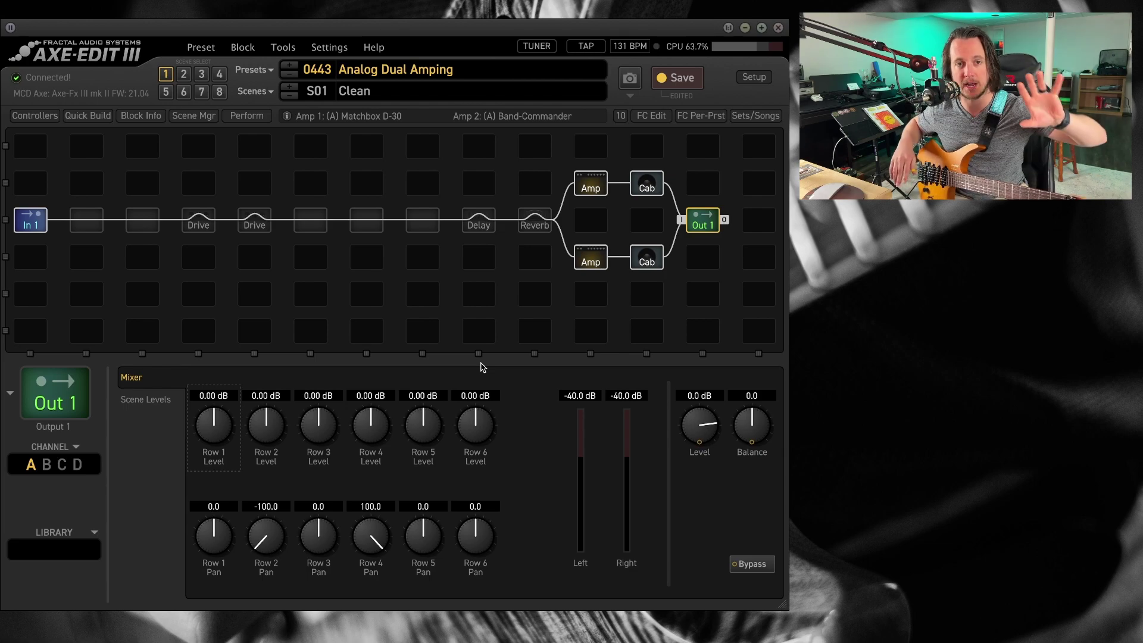
pyautogui.click(534, 222)
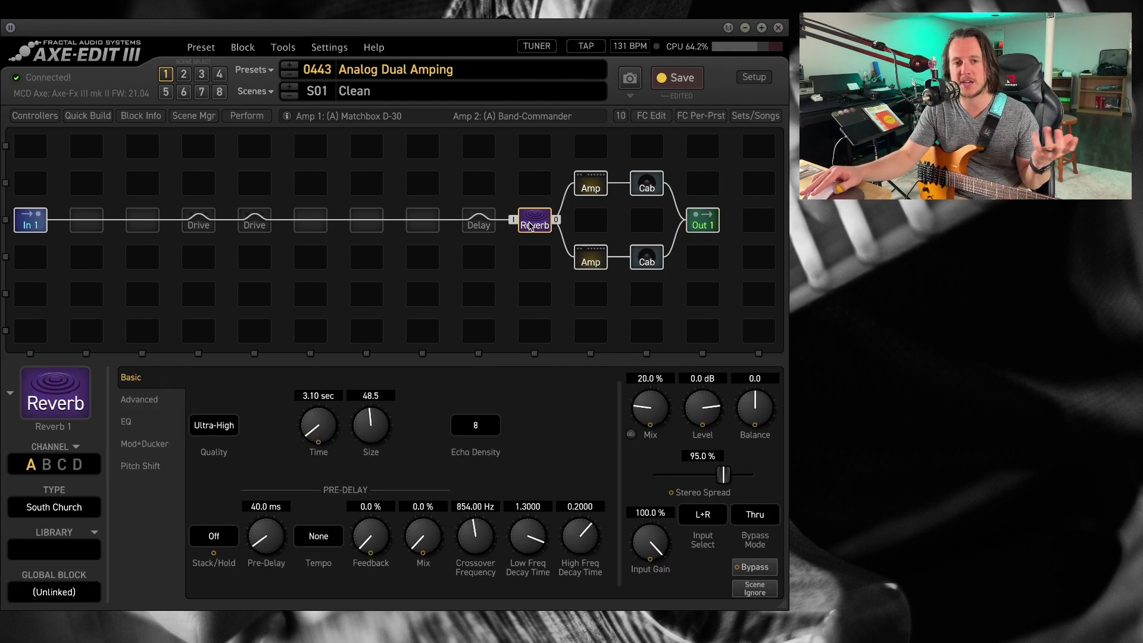
# Select the Stereo Tape delay block and engage it with the B key
pyautogui.click(476, 222)
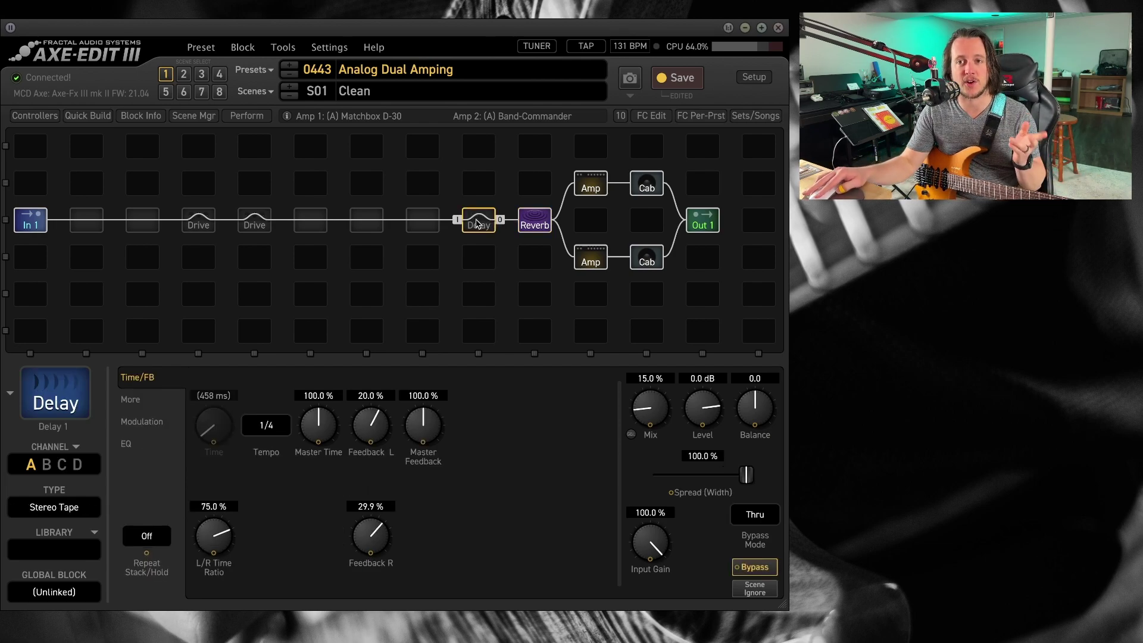
pyautogui.press('b')
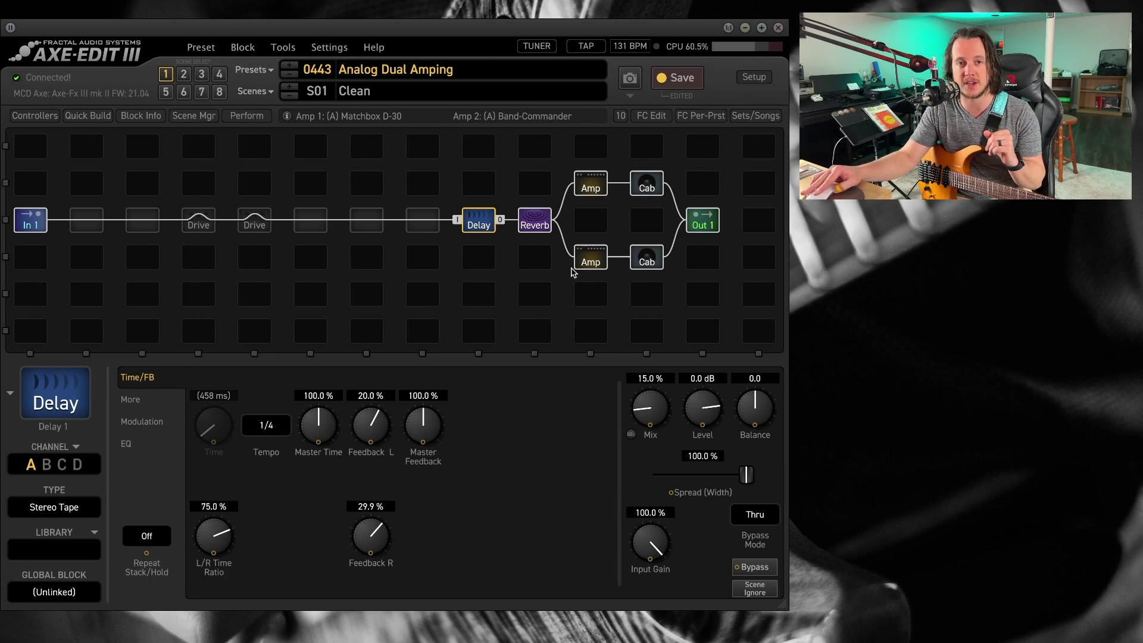
# Look over Out 1 and the delay, then show the Matchbox D-30 amp's Tone page
pyautogui.click(709, 228)
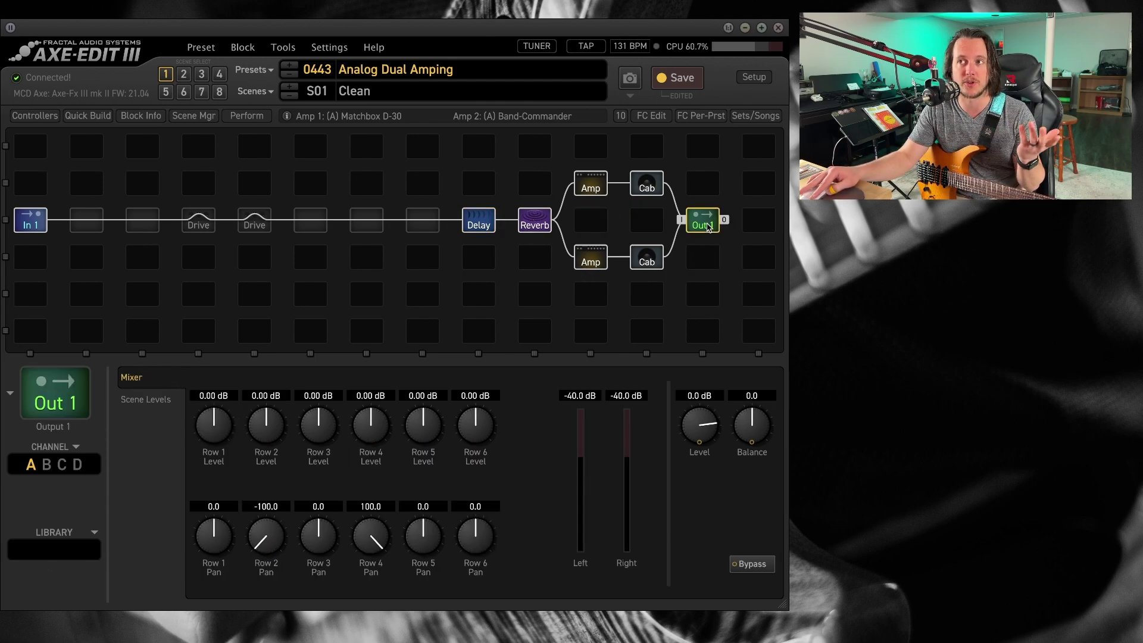
pyautogui.click(465, 226)
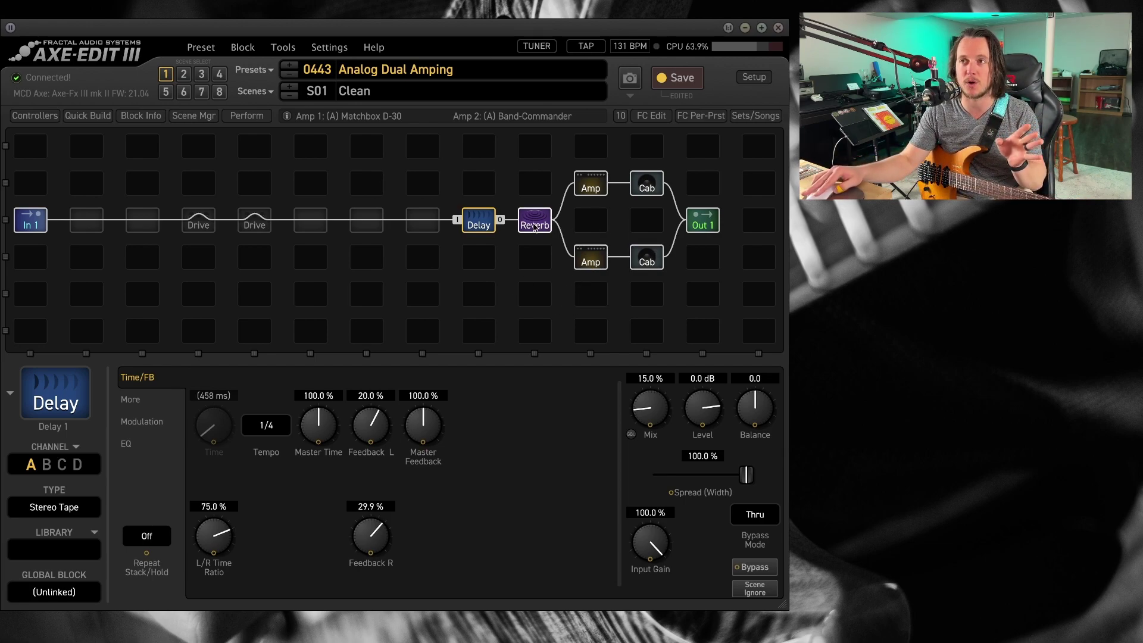
pyautogui.click(587, 186)
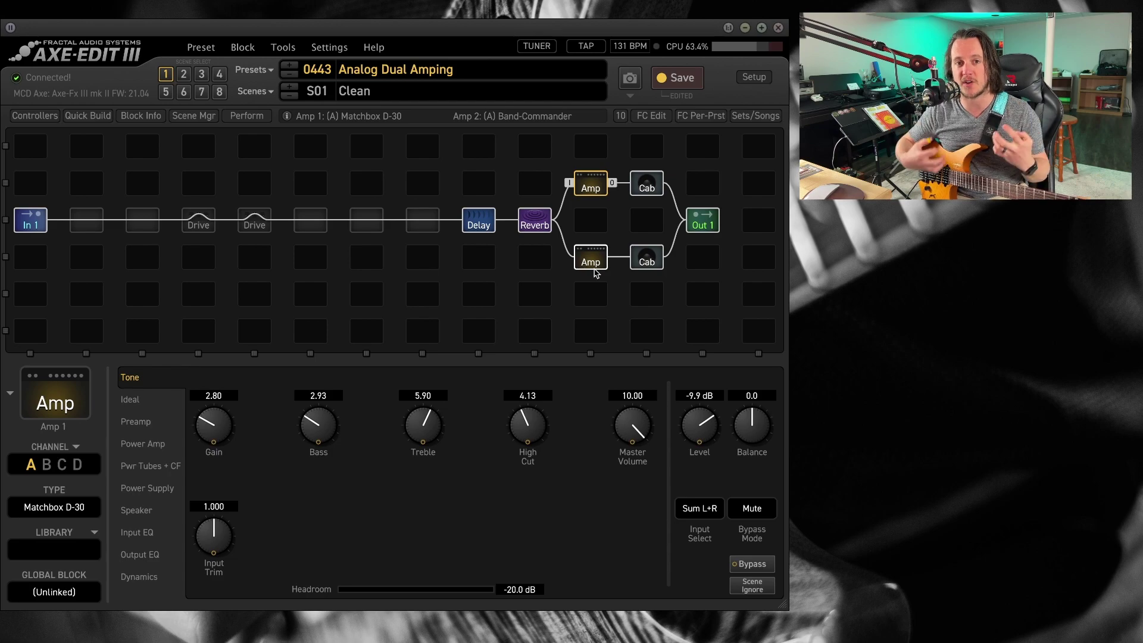
# Set the Matchbox D-30 amp's Input Select to Left and the Band-Commander's to Right
pyautogui.click(709, 515)
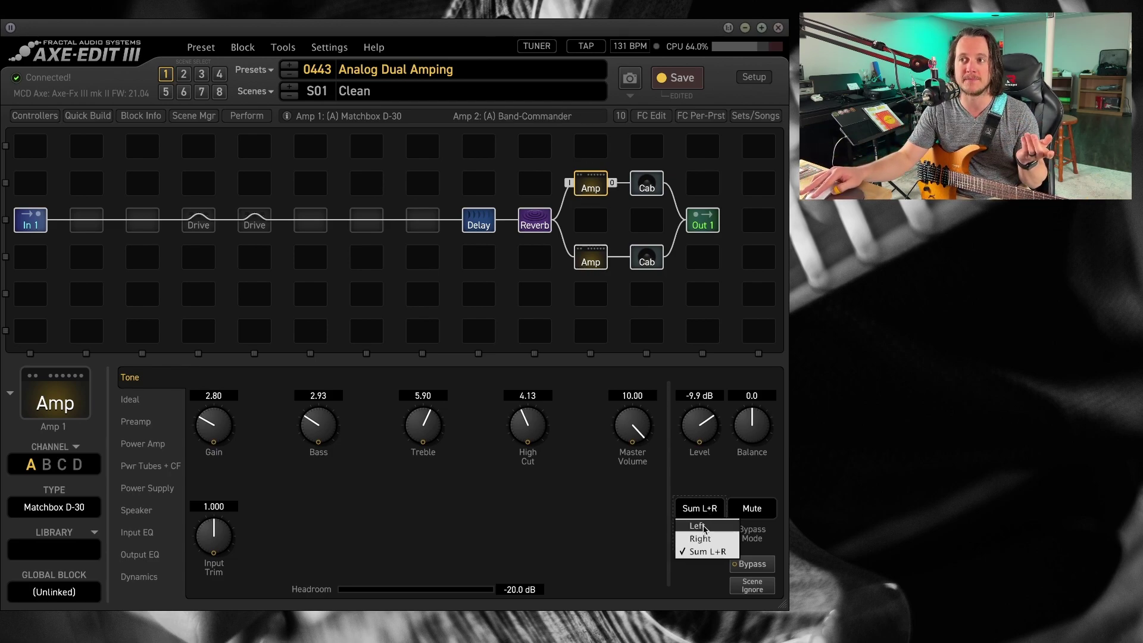
pyautogui.click(698, 526)
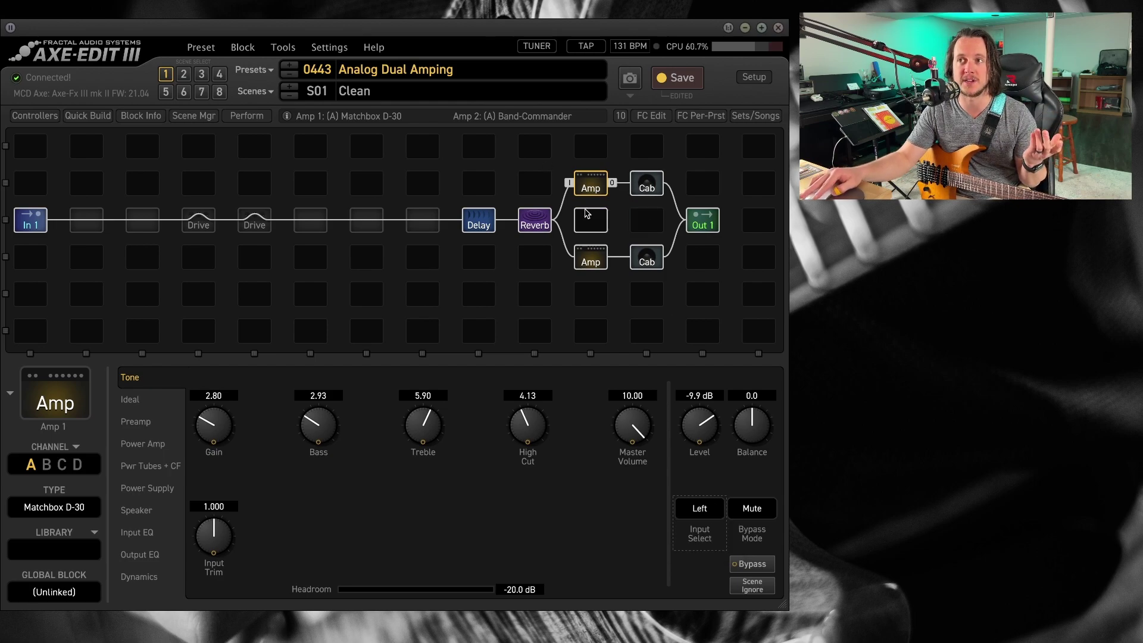
pyautogui.click(591, 259)
pyautogui.click(698, 509)
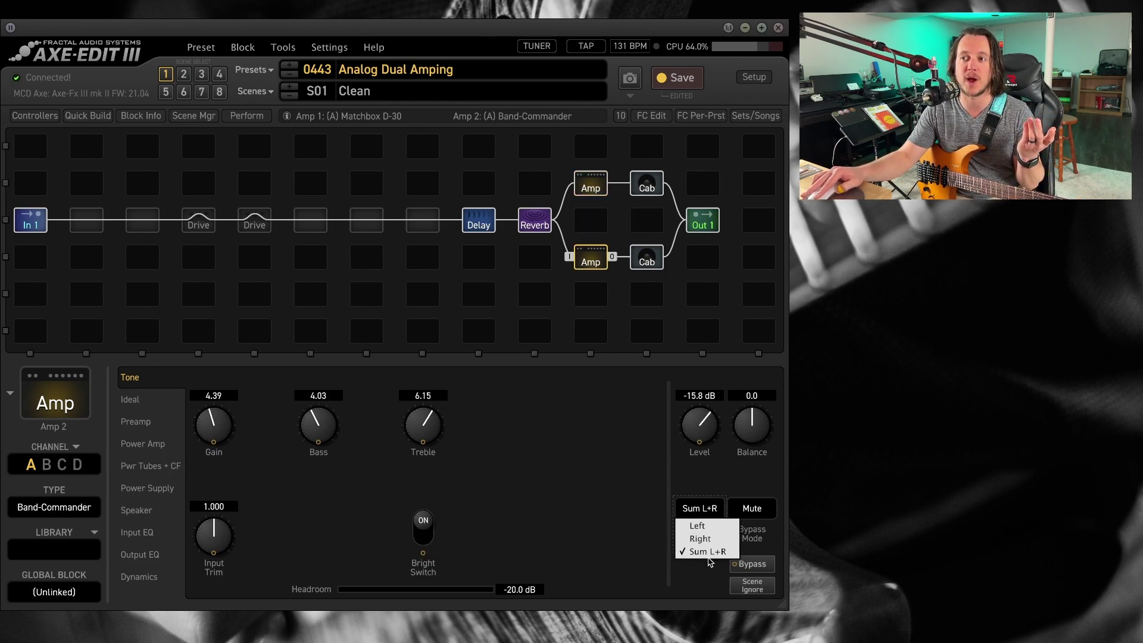
pyautogui.click(700, 539)
pyautogui.click(600, 184)
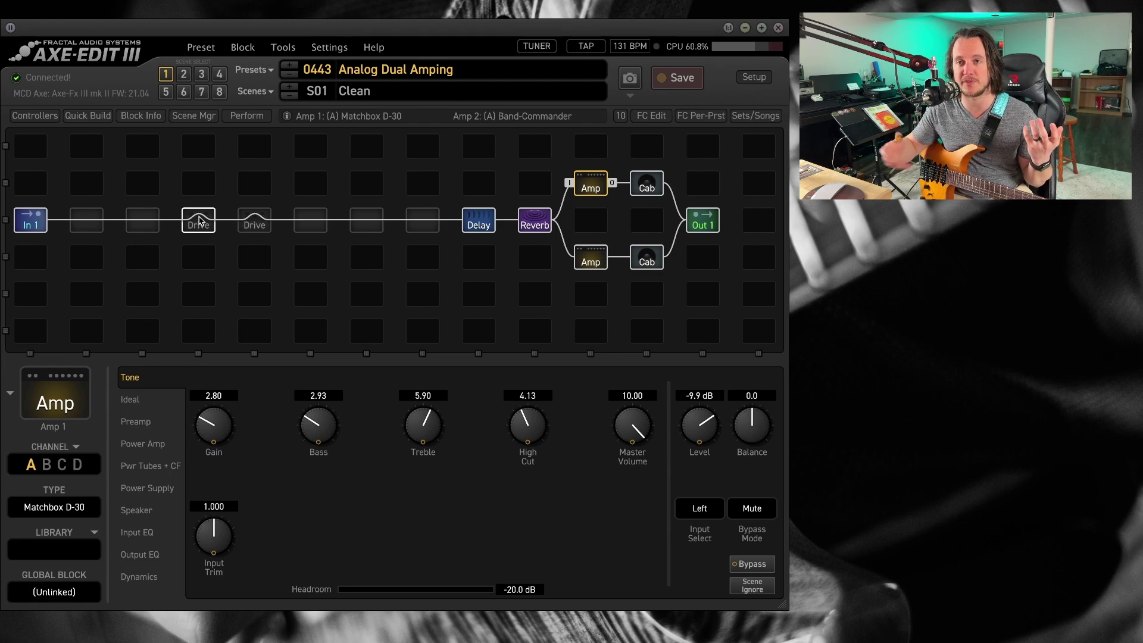
# View the Tone of Kings drive settings, then switch to the Stacked scene showing the Timothy Mid drive
pyautogui.click(200, 222)
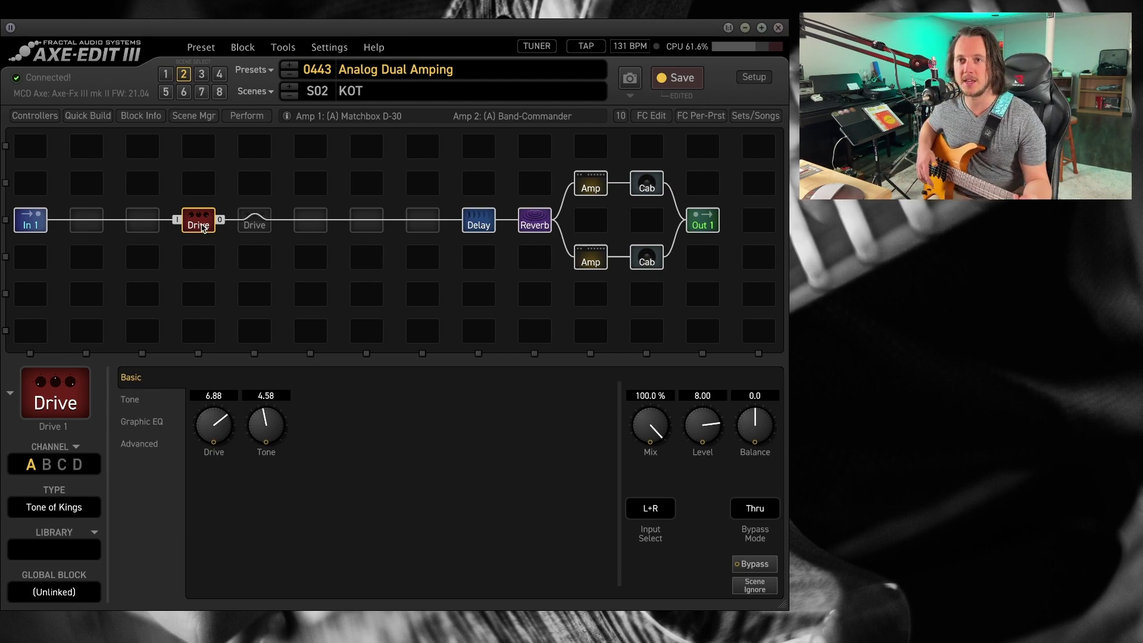
pyautogui.click(254, 221)
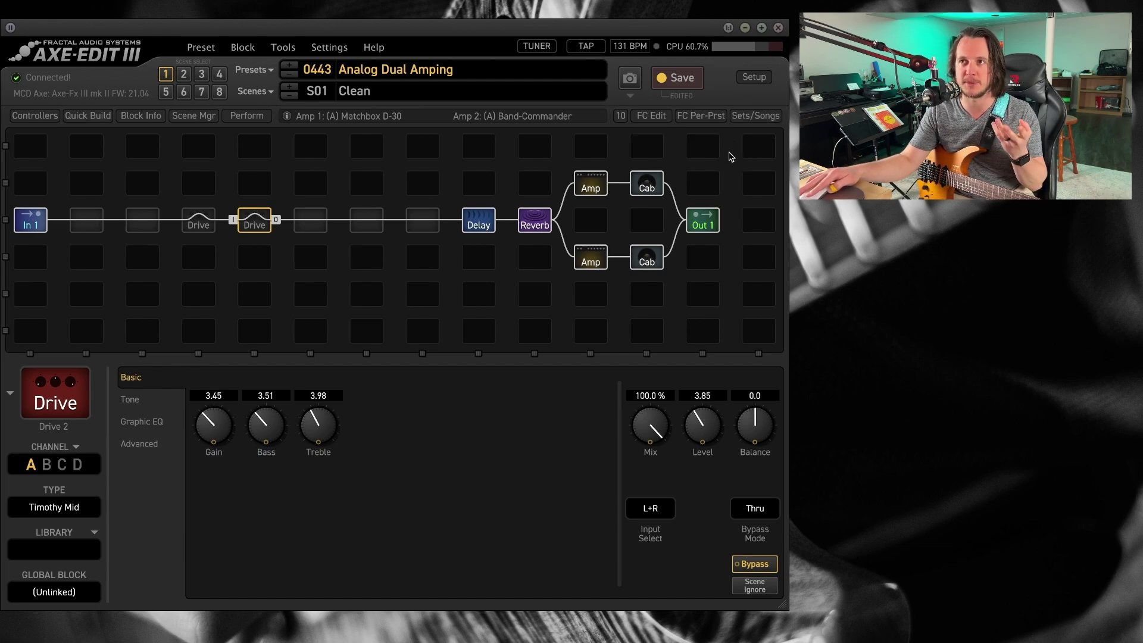
# Check the reverb's Quality options and keep it at Ultra-High
pyautogui.click(543, 227)
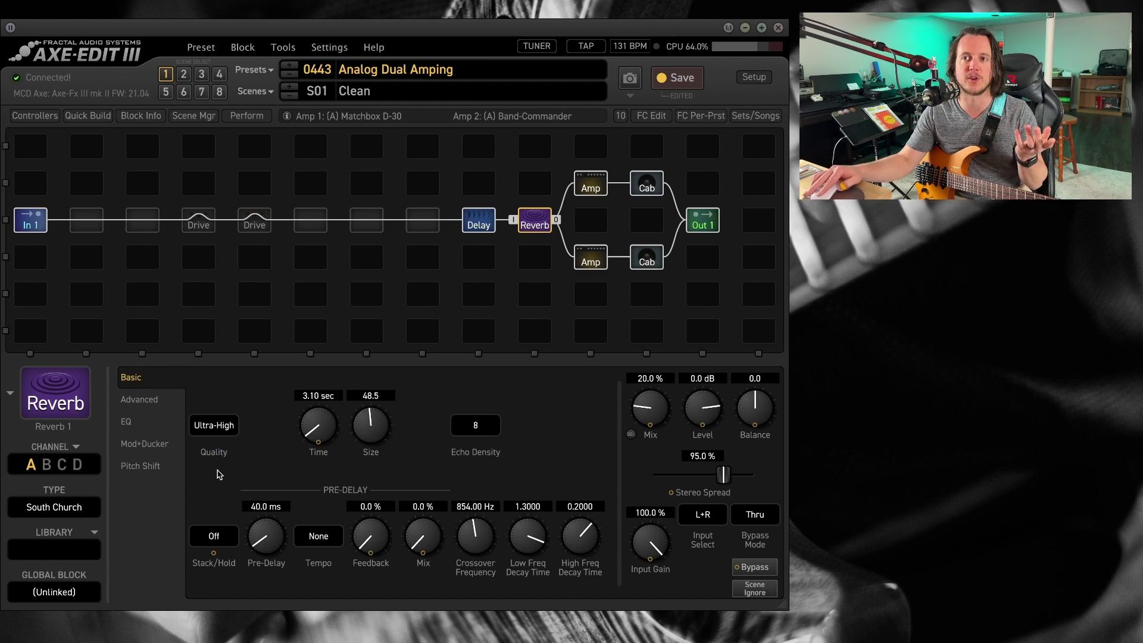
pyautogui.click(205, 430)
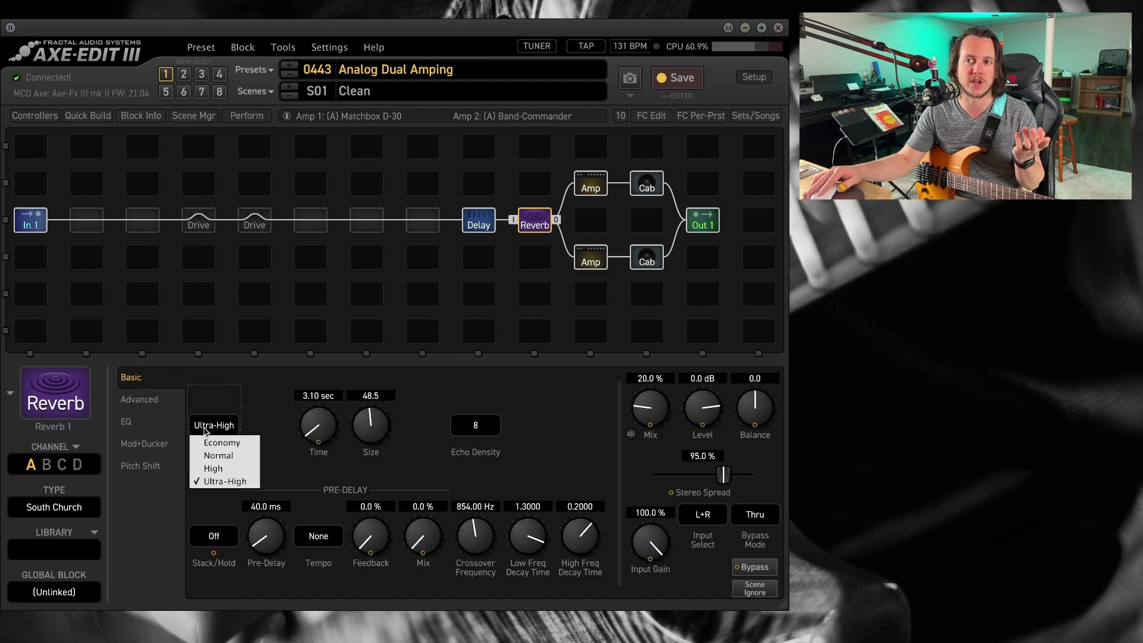
pyautogui.click(268, 390)
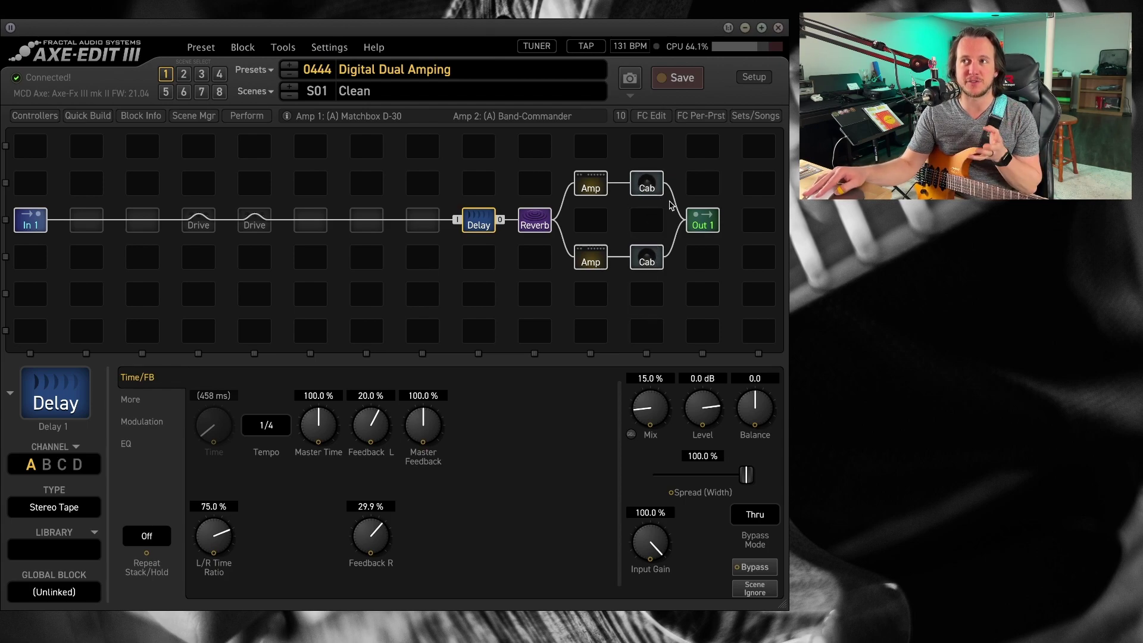
# Move the upper Cab into the middle row and cable the lower amp's output into it
pyautogui.moveTo(659, 178)
pyautogui.mouseDown()
pyautogui.moveTo(648, 333)
pyautogui.moveTo(648, 182)
pyautogui.mouseUp()
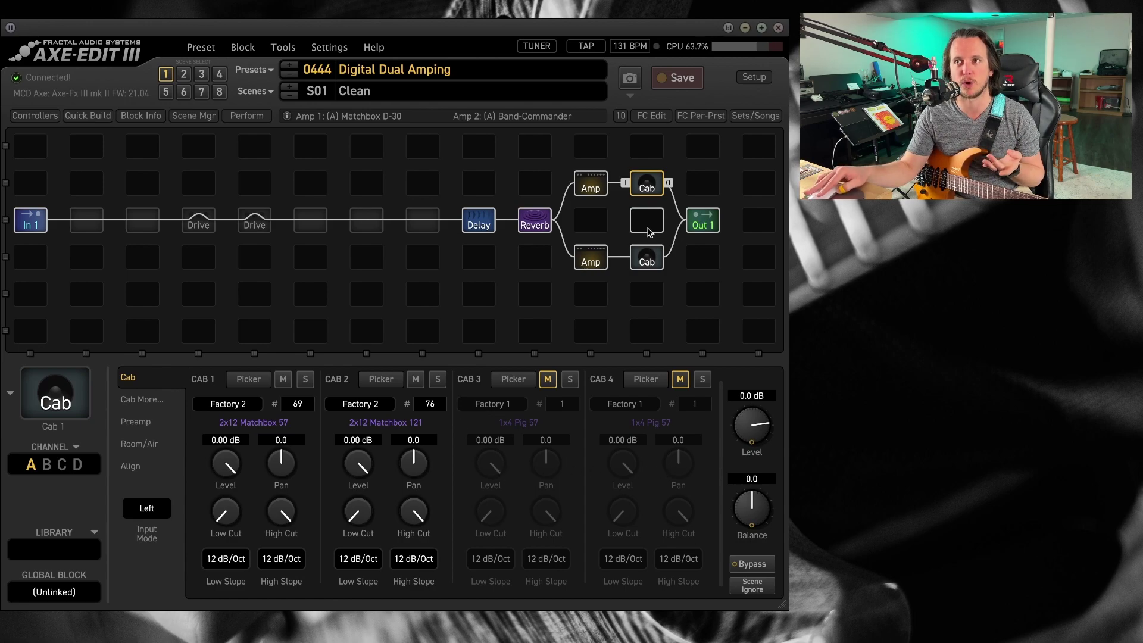
pyautogui.click(641, 264)
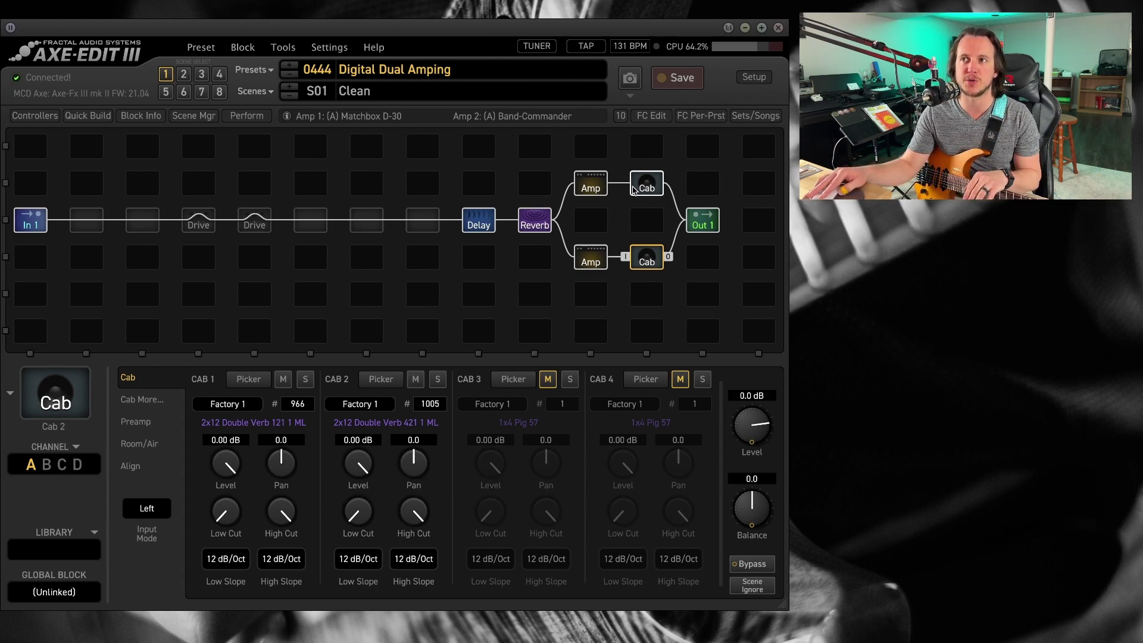
pyautogui.moveTo(643, 189); pyautogui.dragTo(647, 221)
pyautogui.click(605, 272)
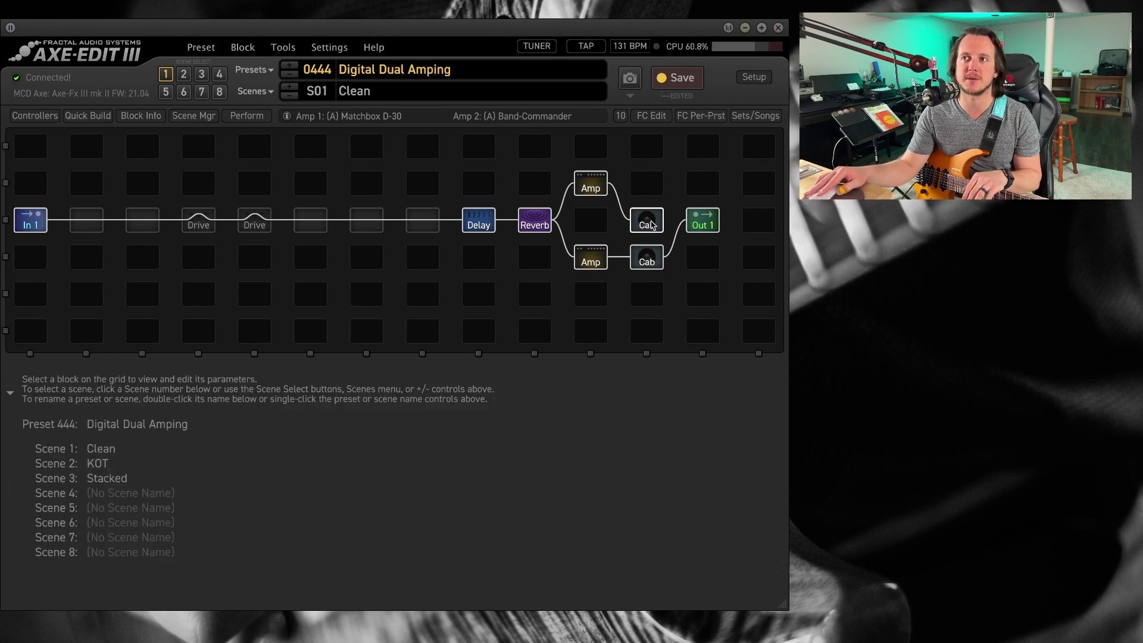
pyautogui.moveTo(614, 258); pyautogui.dragTo(629, 220)
# Delete the redundant lower Cab block, leaving one shared Cab
pyautogui.click(647, 258)
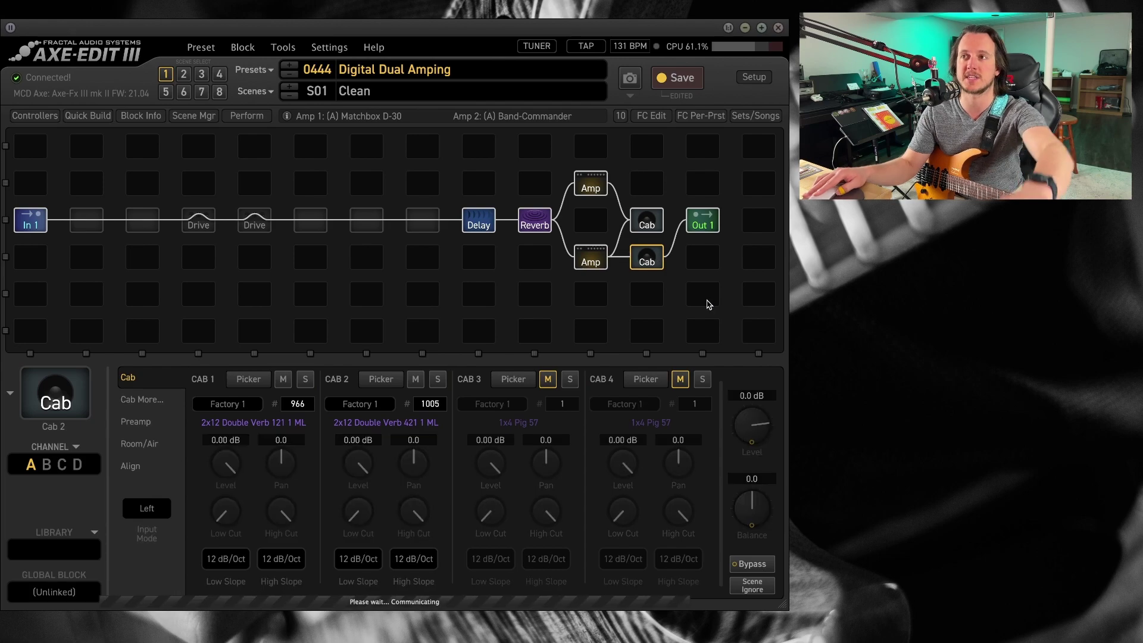
pyautogui.press('Delete')
pyautogui.click(647, 220)
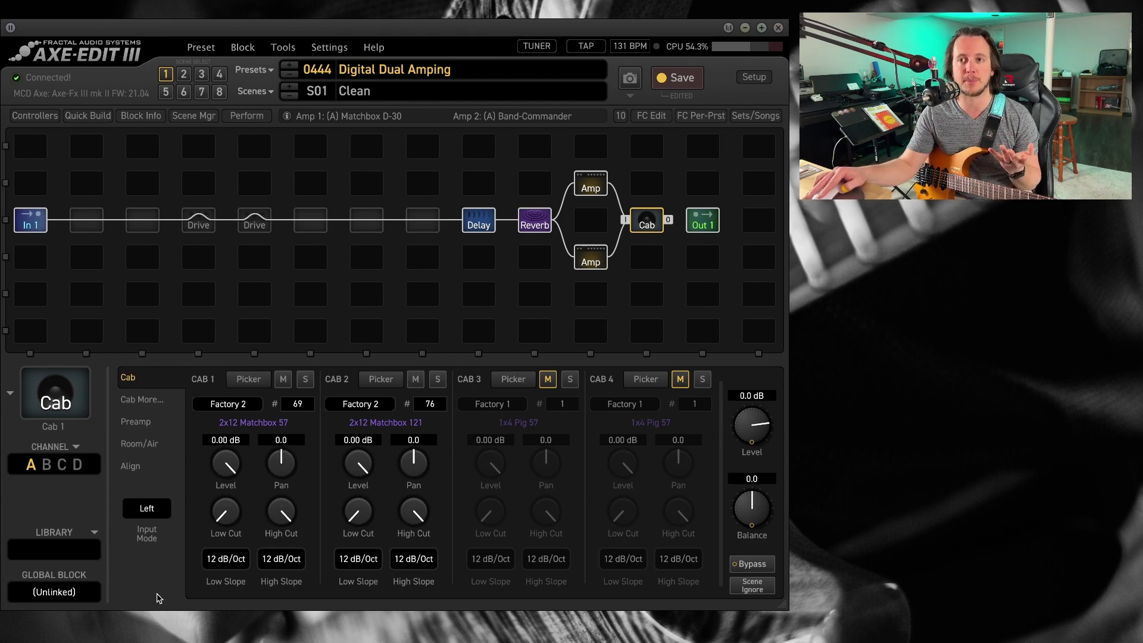
# Set the Cab block's input mode to Stereo and load cab 3 as Factory 2 #76
pyautogui.click(153, 512)
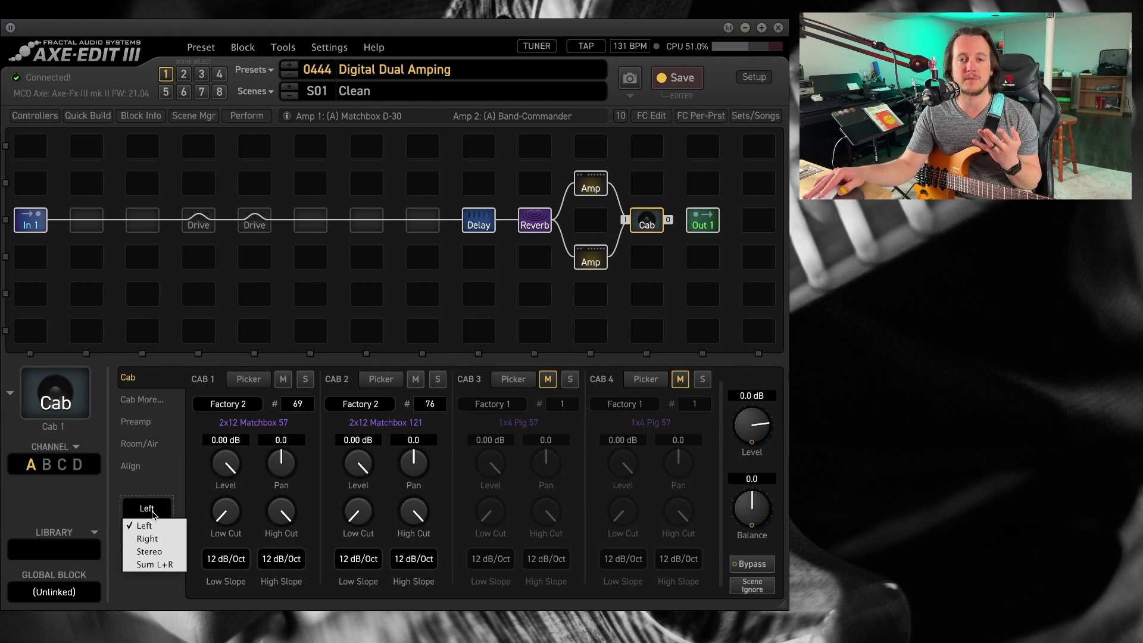
pyautogui.click(156, 551)
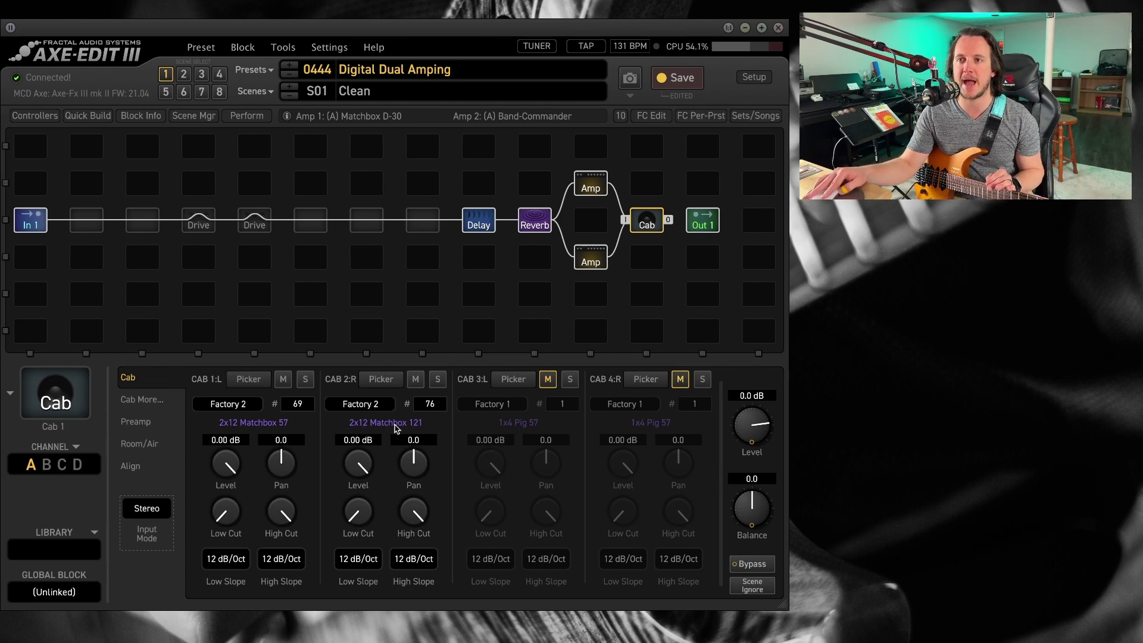
pyautogui.click(496, 404)
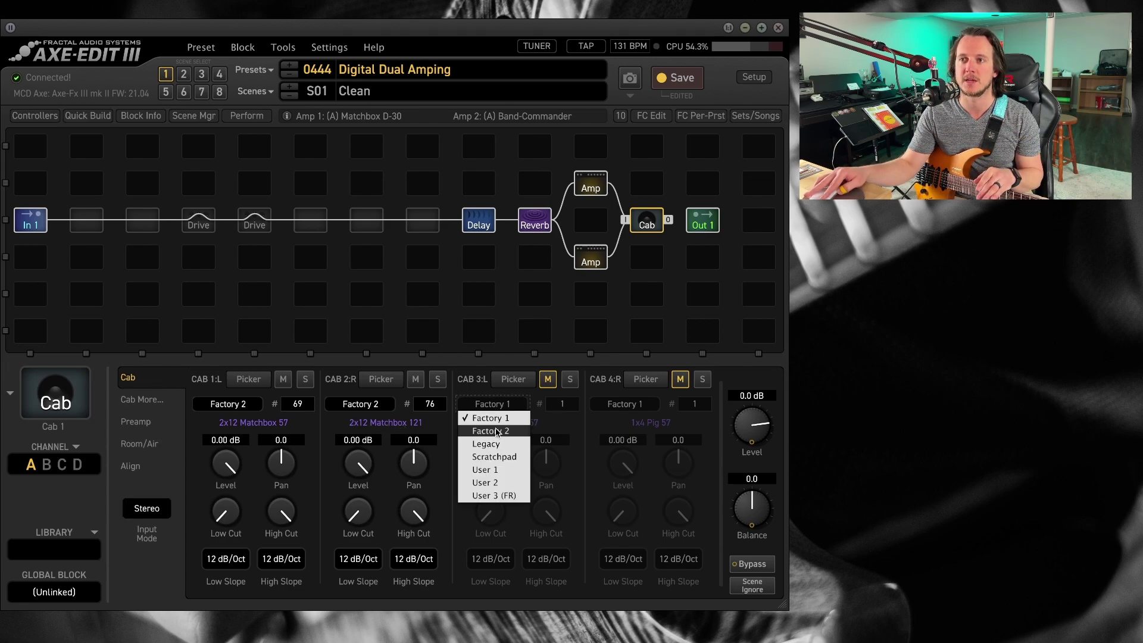
pyautogui.click(497, 427)
pyautogui.doubleClick(567, 404)
pyautogui.write('76')
pyautogui.press('Return')
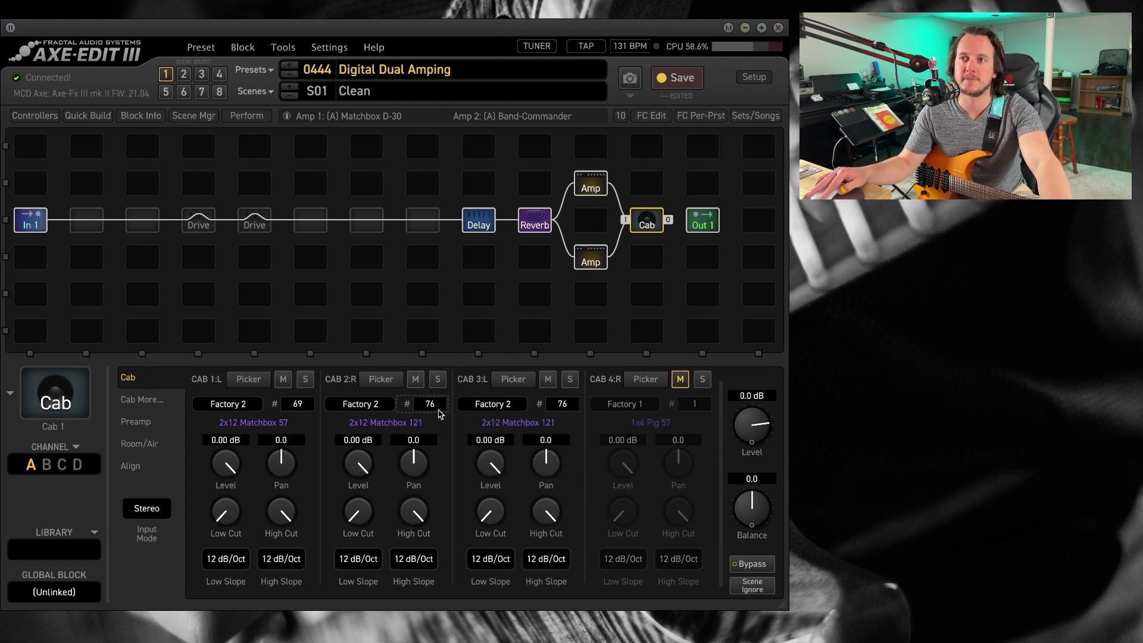
# Load cab 2 as Factory 1 #966 and cab 4 as Factory 1 #1005, unmuting cab 4
pyautogui.doubleClick(438, 406)
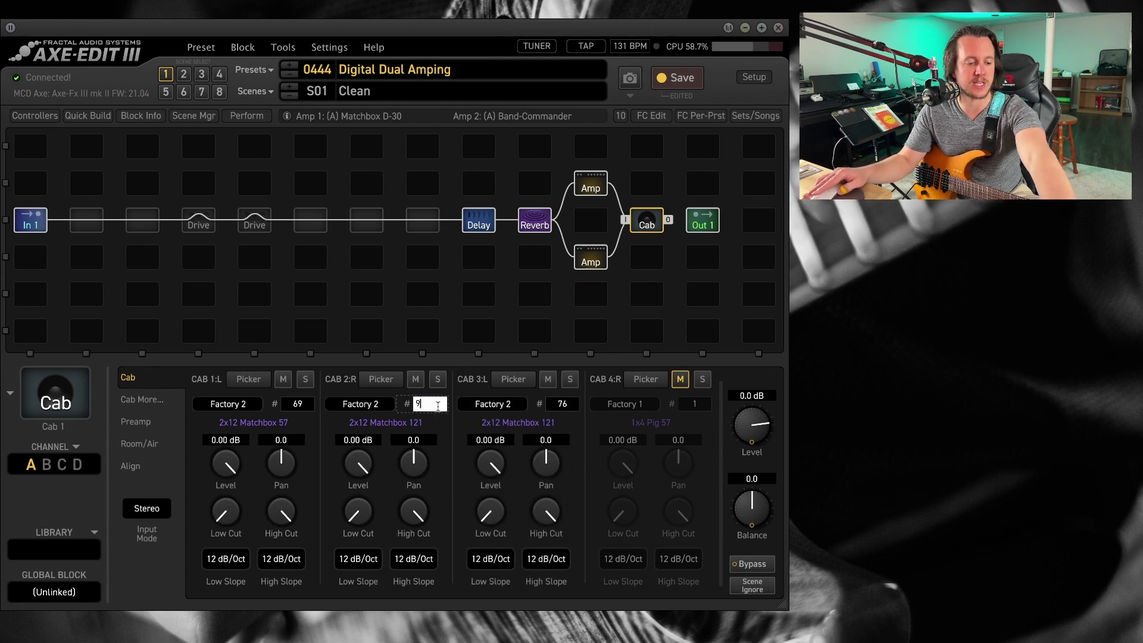
pyautogui.press('Return')
pyautogui.click(370, 409)
pyautogui.click(357, 414)
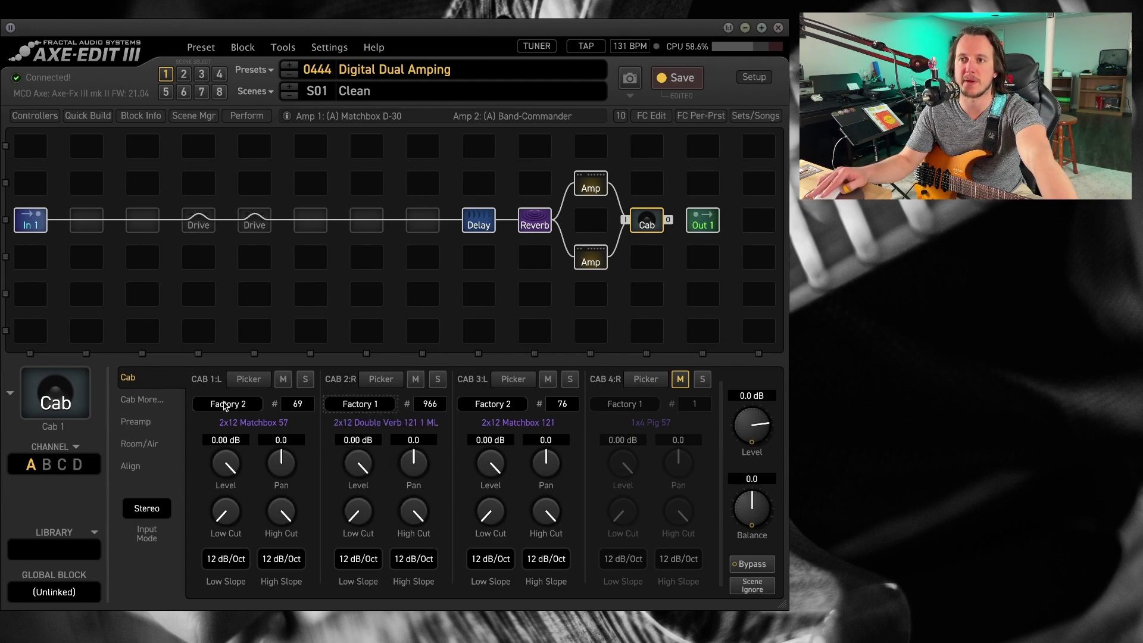
pyautogui.click(643, 408)
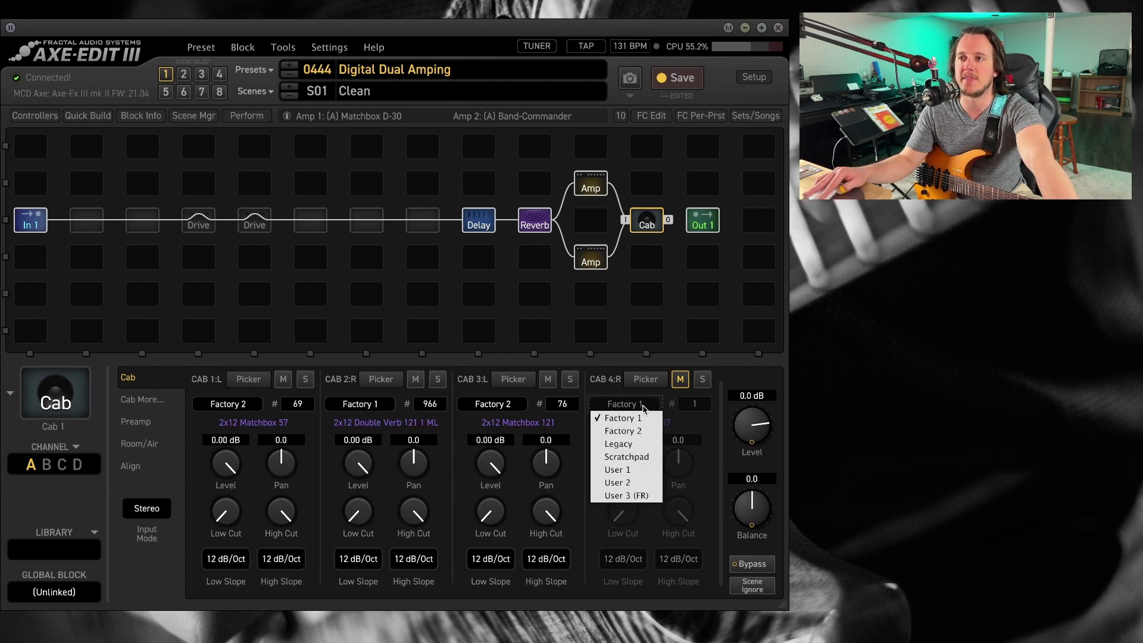
pyautogui.doubleClick(694, 404)
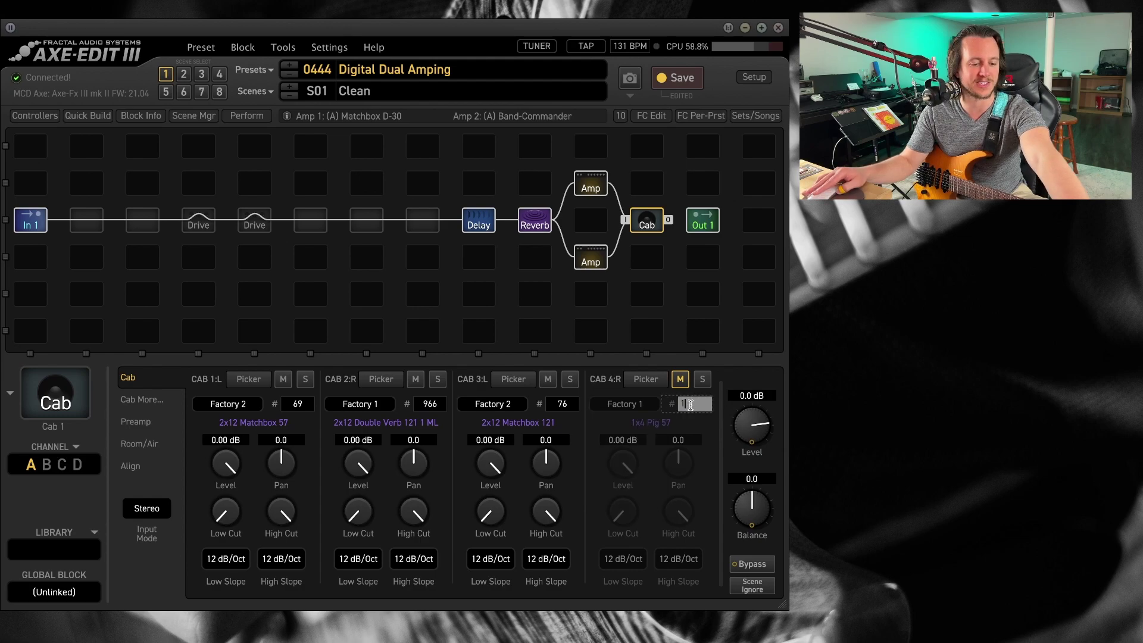
pyautogui.write('1005')
pyautogui.press('Return')
pyautogui.click(680, 379)
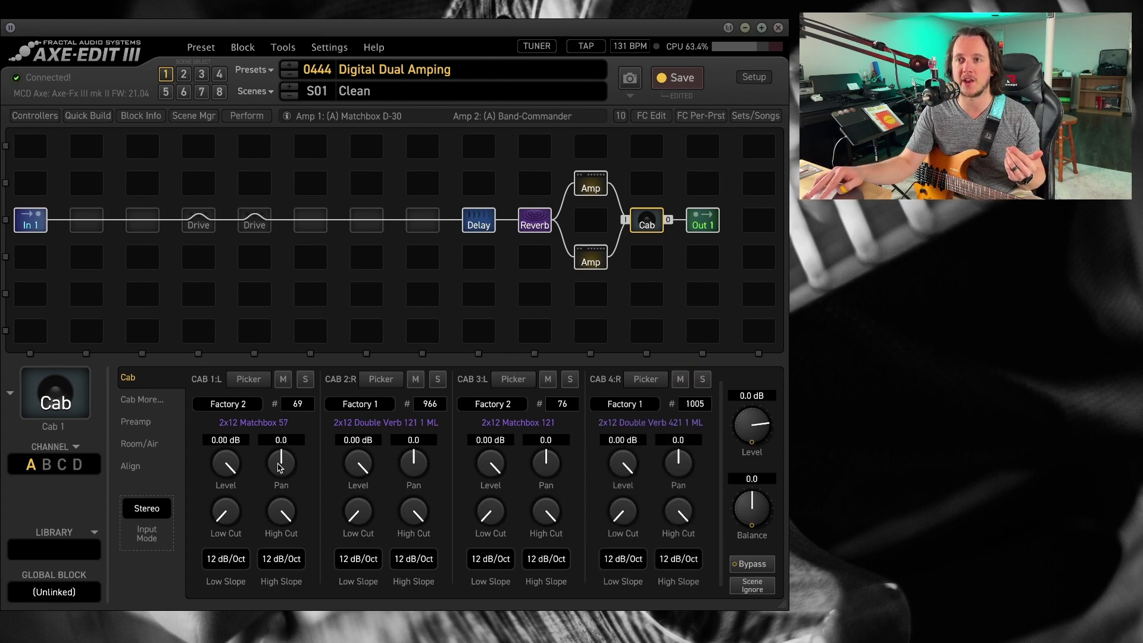
# Turn the Pan knobs to -100.0 for cabs 1 and 3 and 100.0 for cabs 2 and 4
pyautogui.moveTo(278, 475); pyautogui.dragTo(280, 506)
pyautogui.moveTo(415, 457); pyautogui.dragTo(480, 327)
pyautogui.moveTo(546, 463); pyautogui.dragTo(780, 531)
pyautogui.moveTo(679, 463); pyautogui.dragTo(763, 272)
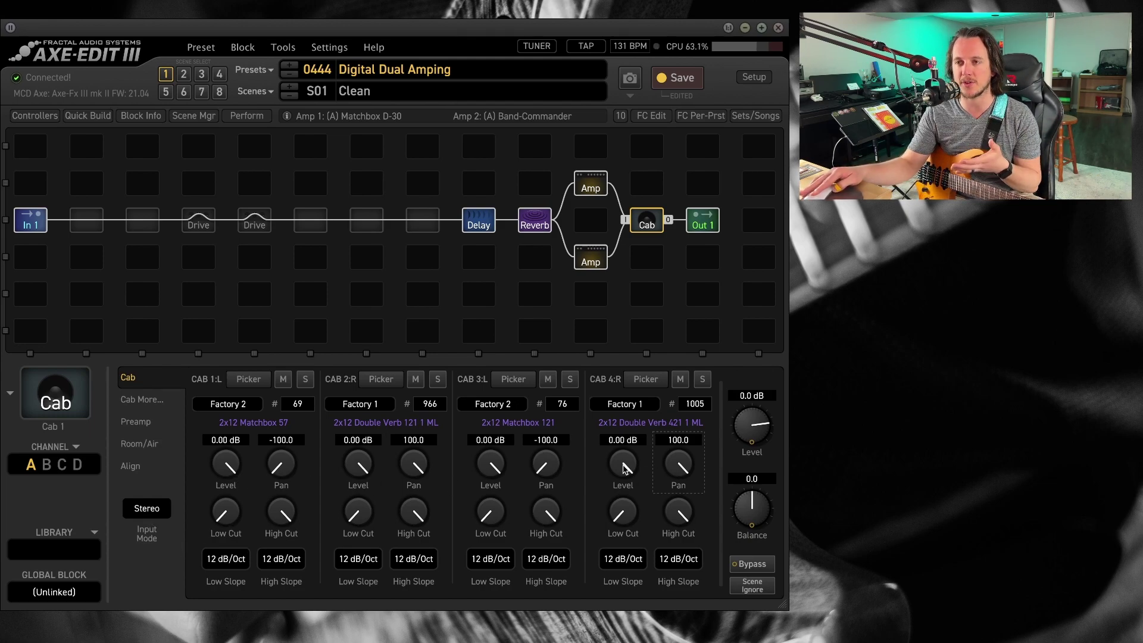
pyautogui.moveTo(292, 502)
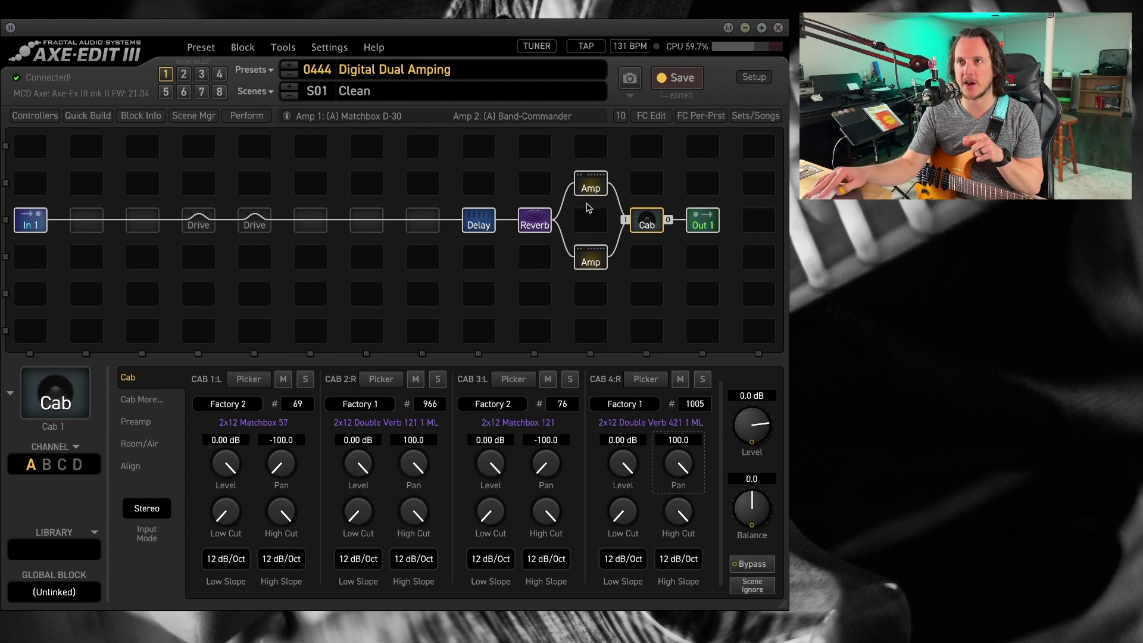
# Set the Matchbox D-30 amp's Balance to -100.0 and the Band-Commander's to 100.0
pyautogui.click(589, 181)
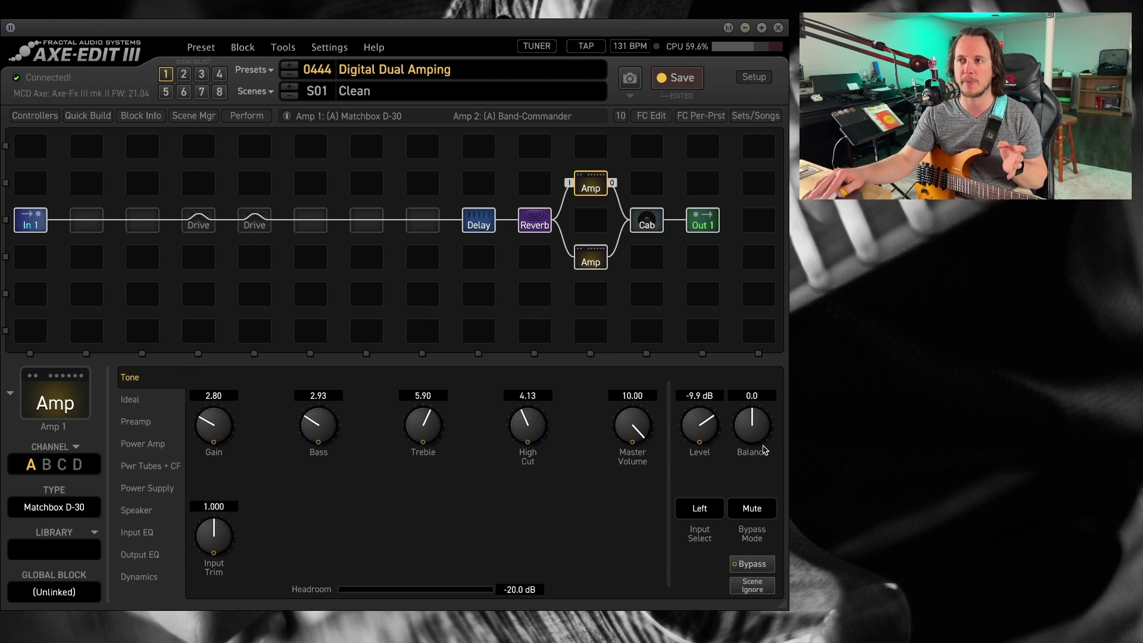
pyautogui.moveTo(758, 431); pyautogui.dragTo(755, 500)
pyautogui.click(591, 259)
pyautogui.moveTo(756, 425); pyautogui.dragTo(756, 405)
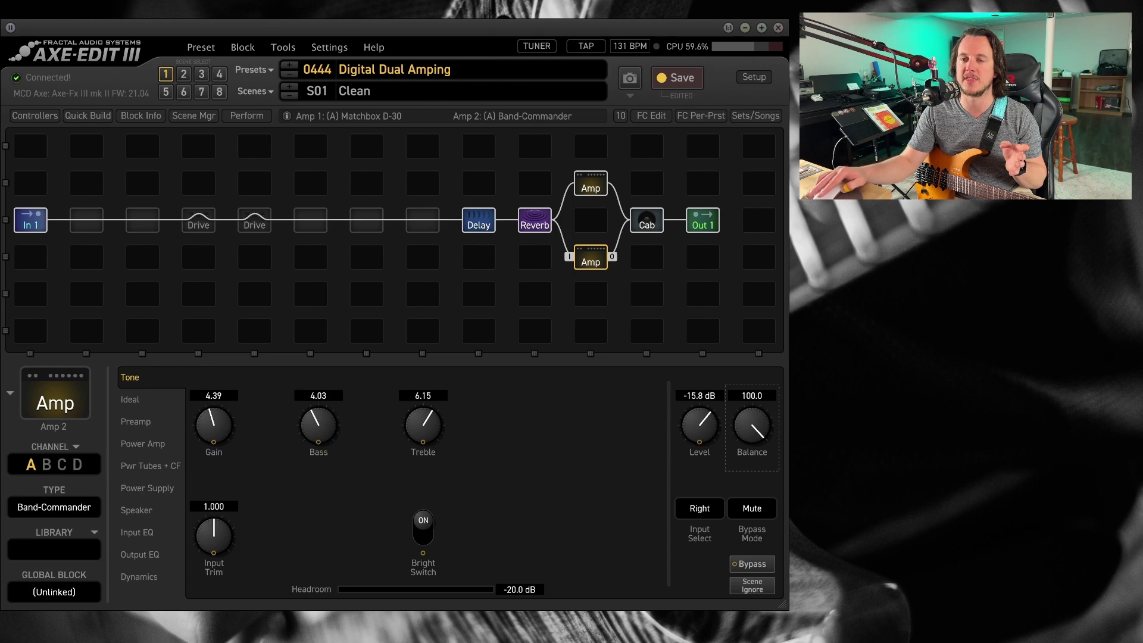
pyautogui.click(649, 219)
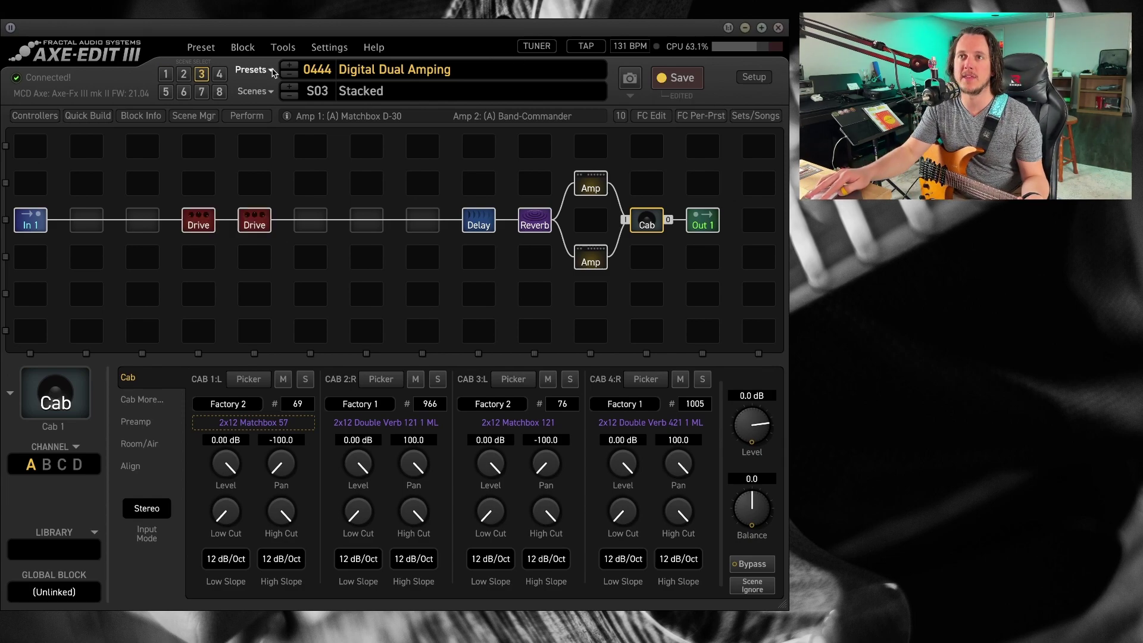
# Step to a different preset for comparison
pyautogui.click(295, 75)
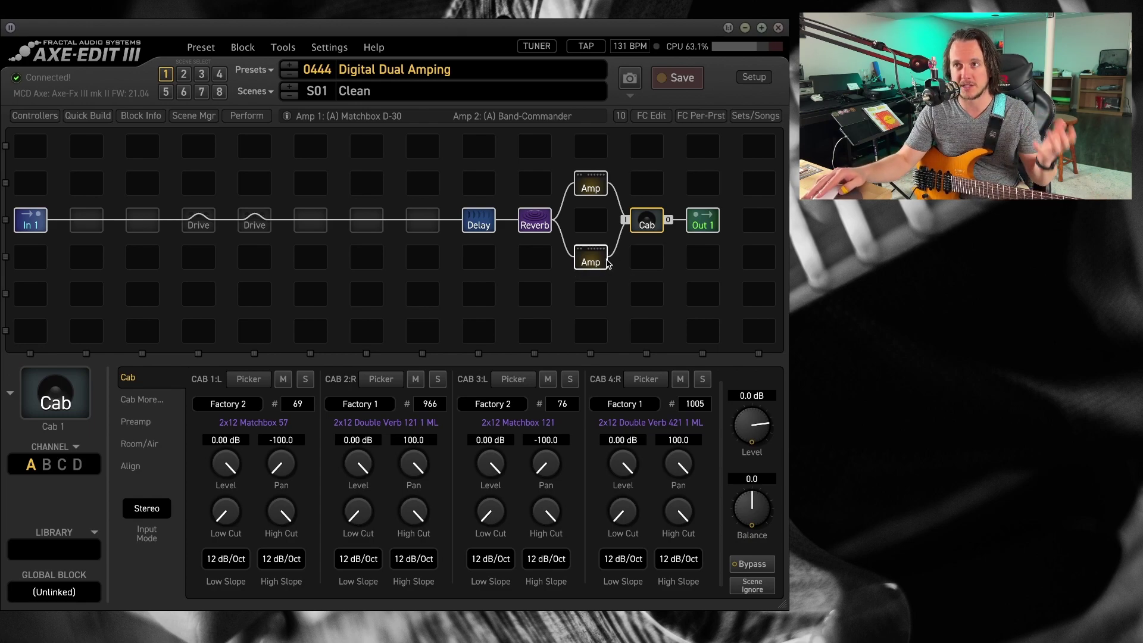
# Delete the Band-Commander amp and wire the Matchbox D-30 amp's output into the Cab
pyautogui.click(592, 261)
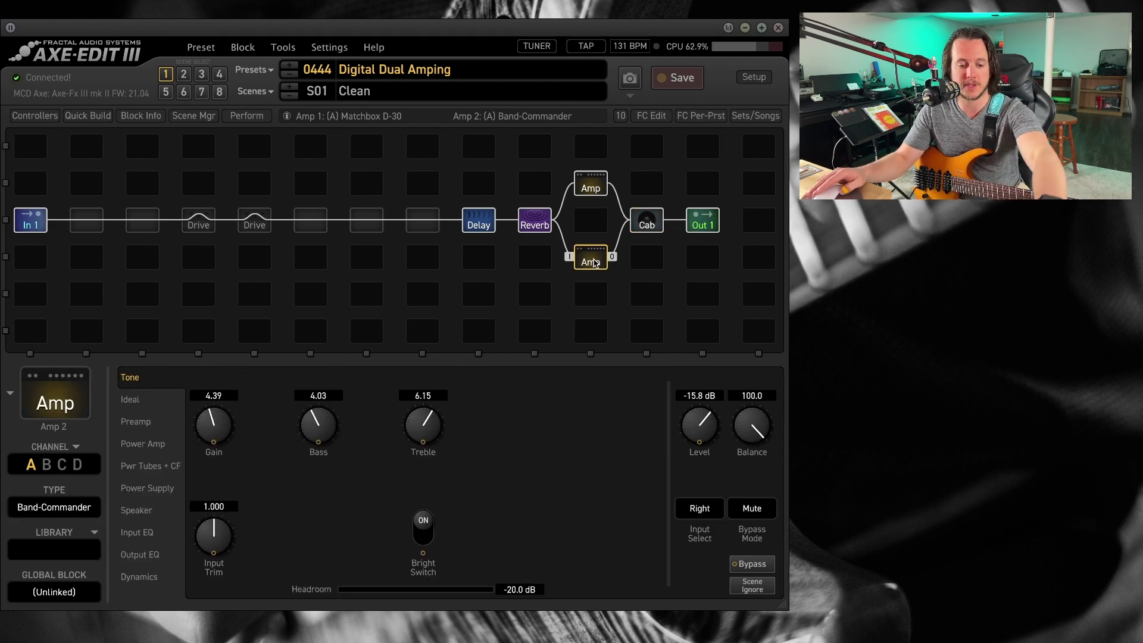
pyautogui.press('Delete')
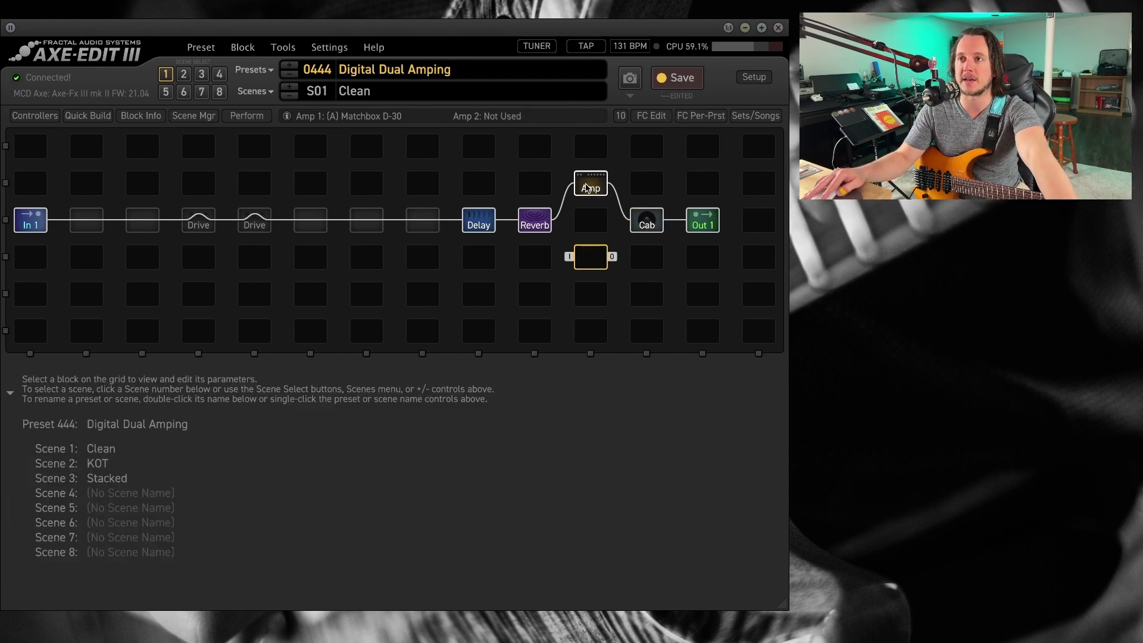
pyautogui.click(591, 187)
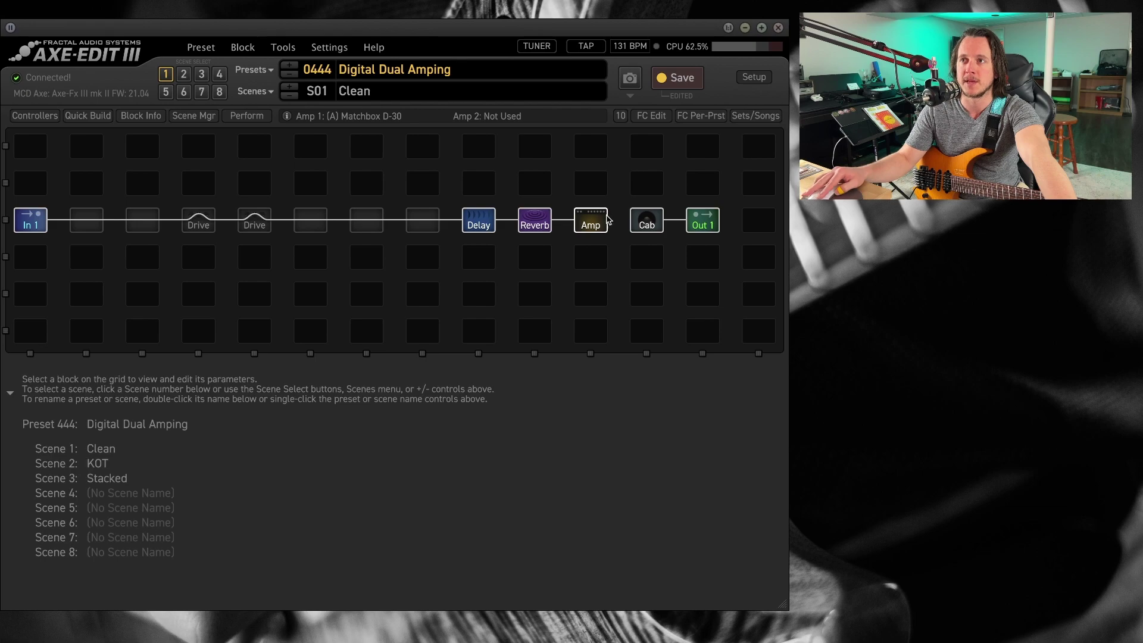
pyautogui.moveTo(612, 220); pyautogui.dragTo(643, 226)
pyautogui.click(752, 395)
pyautogui.write('0')
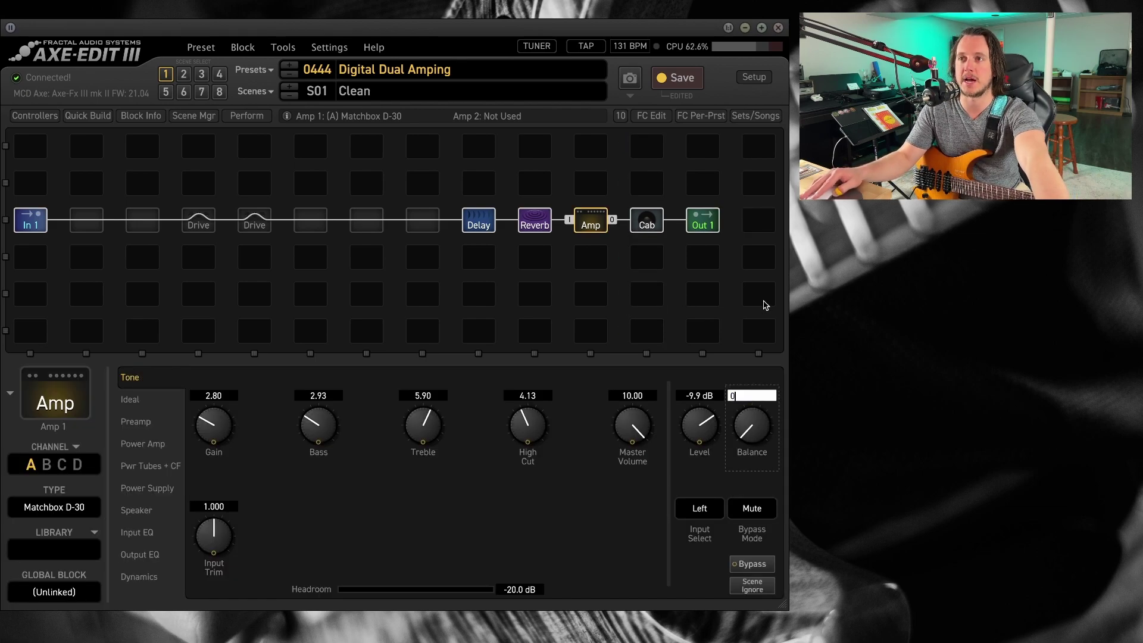
# Set the Cab input mode to Left and the amp's Input Select to Sum L+R
pyautogui.click(649, 225)
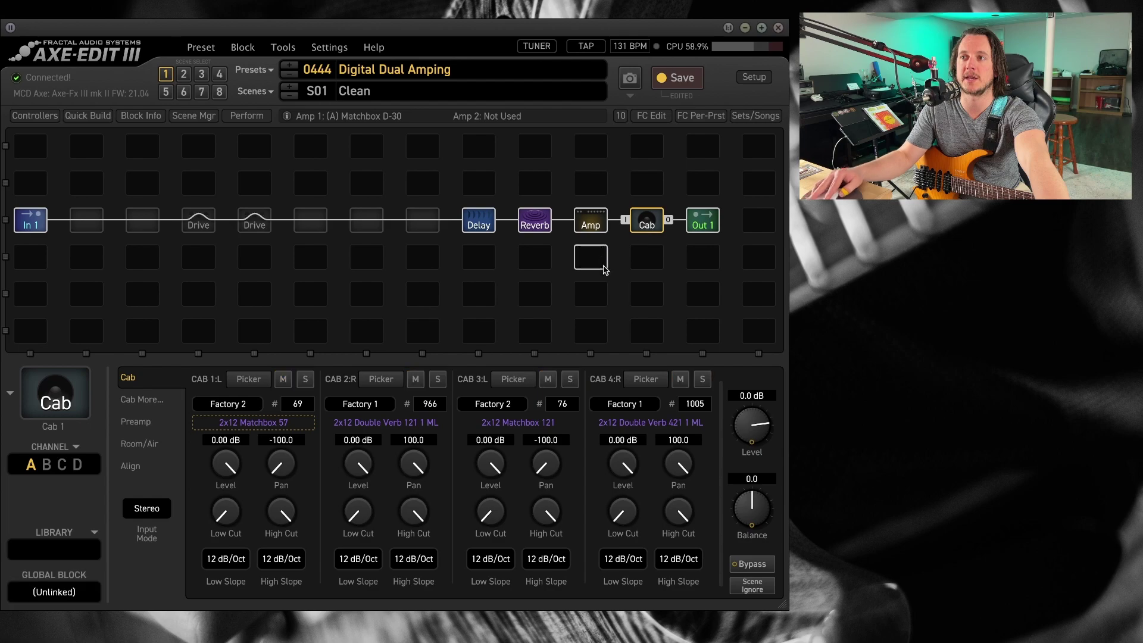
pyautogui.click(141, 511)
pyautogui.click(145, 526)
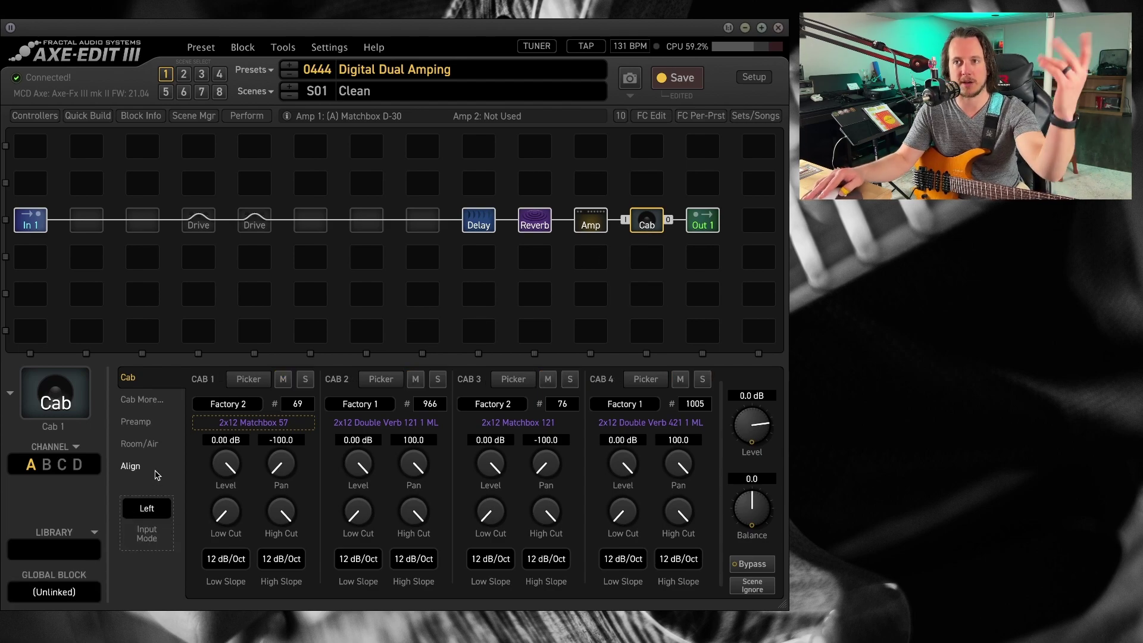
pyautogui.press('Left')
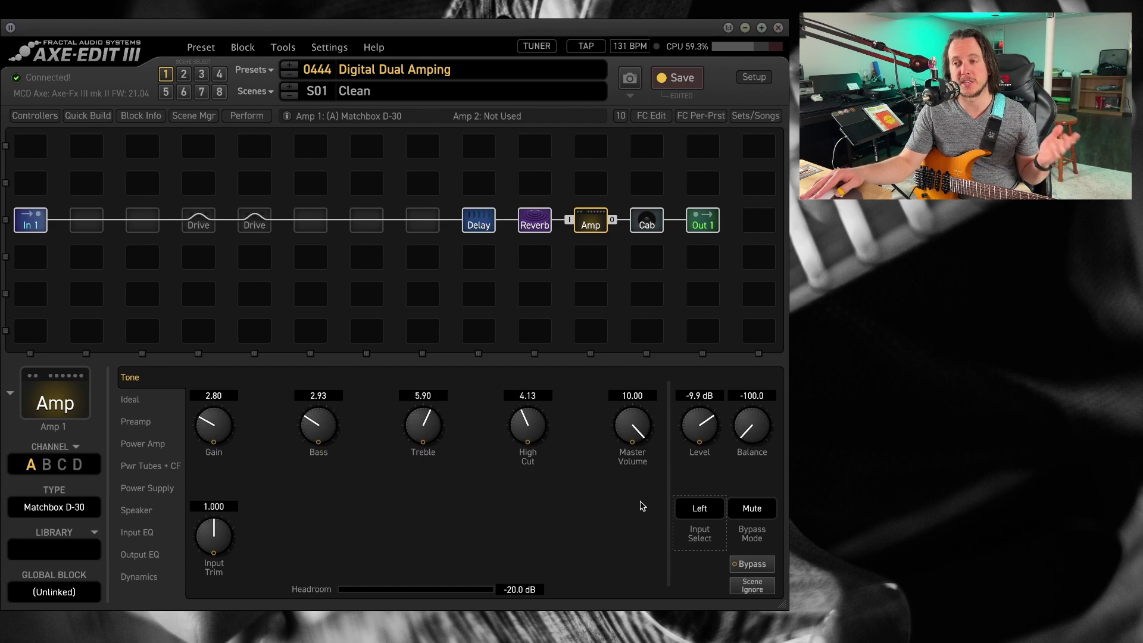
pyautogui.click(693, 509)
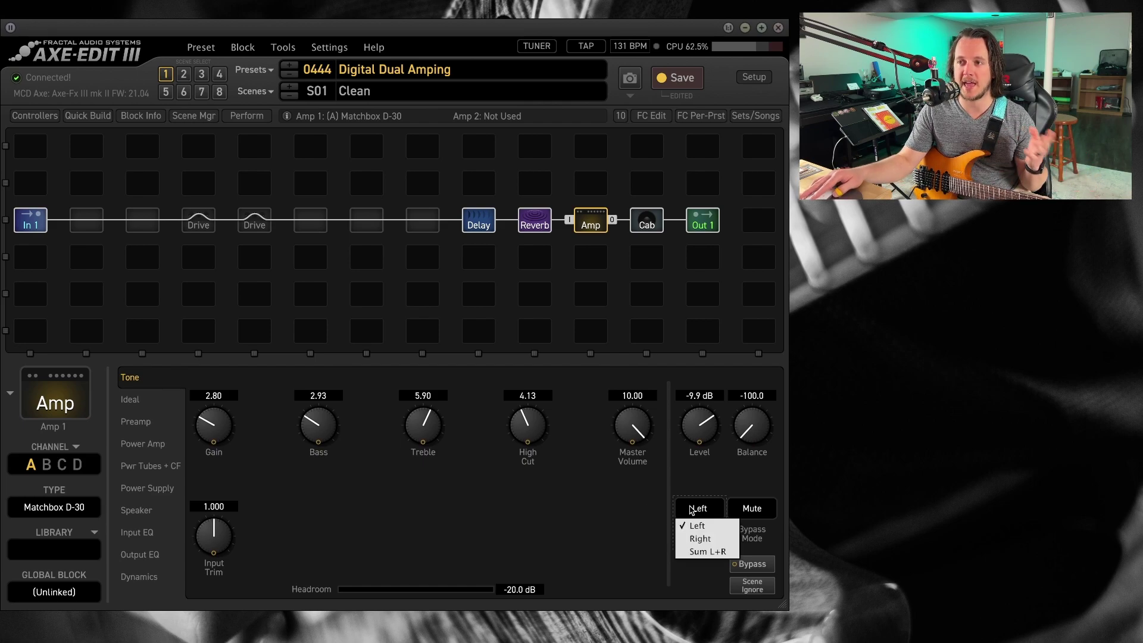
pyautogui.click(703, 551)
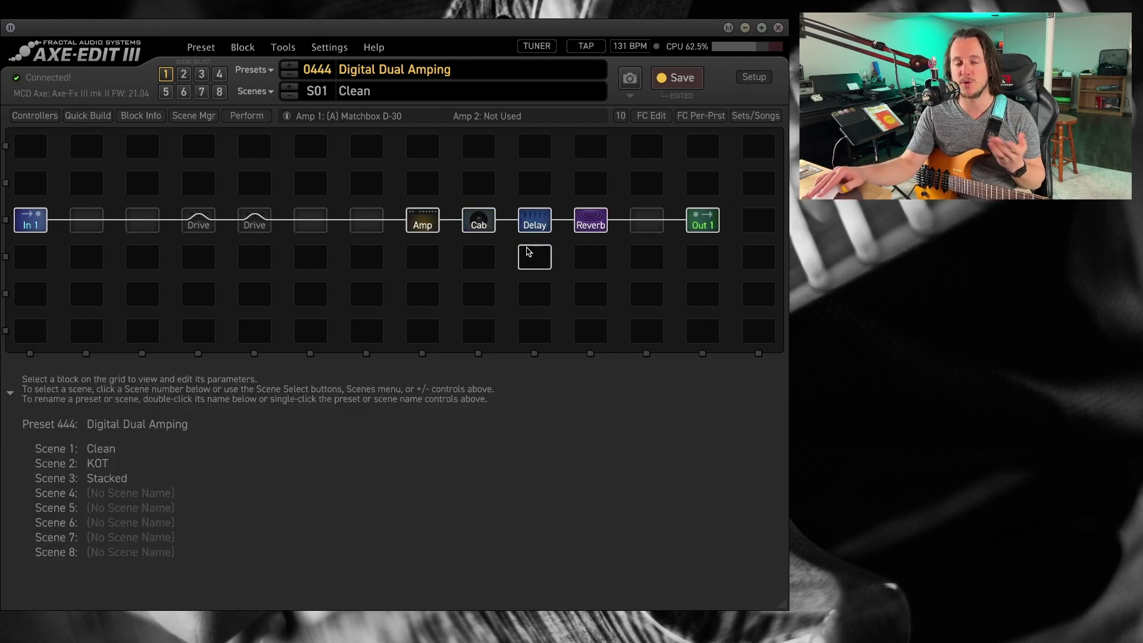
# Review the Delay and Reverb blocks, then set the amp's Balance to 0.0
pyautogui.click(538, 225)
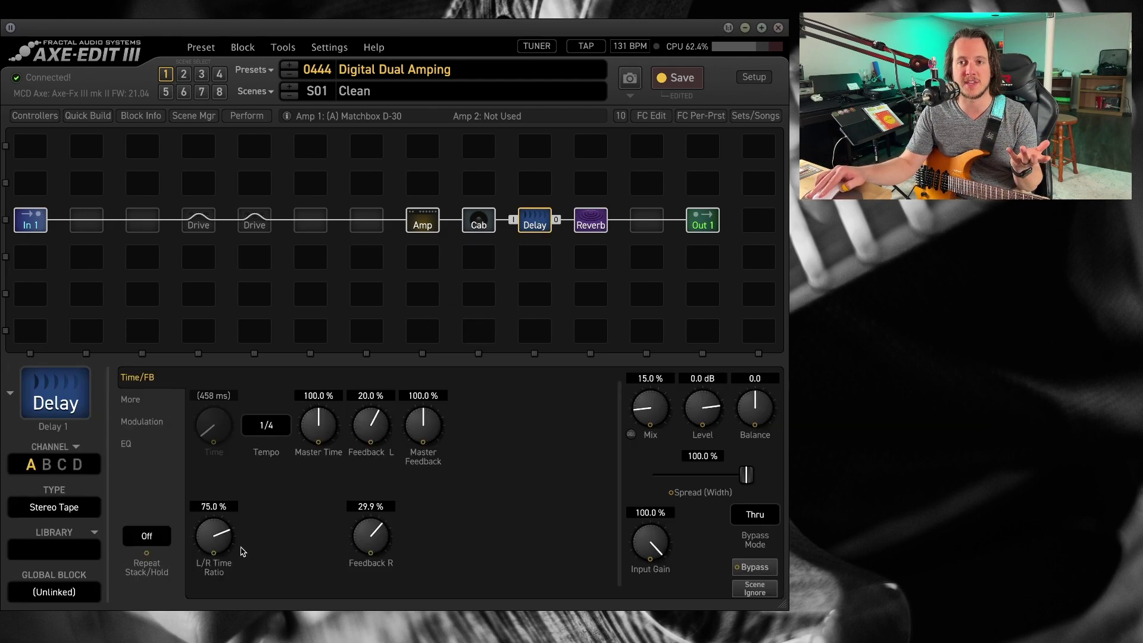
pyautogui.click(584, 227)
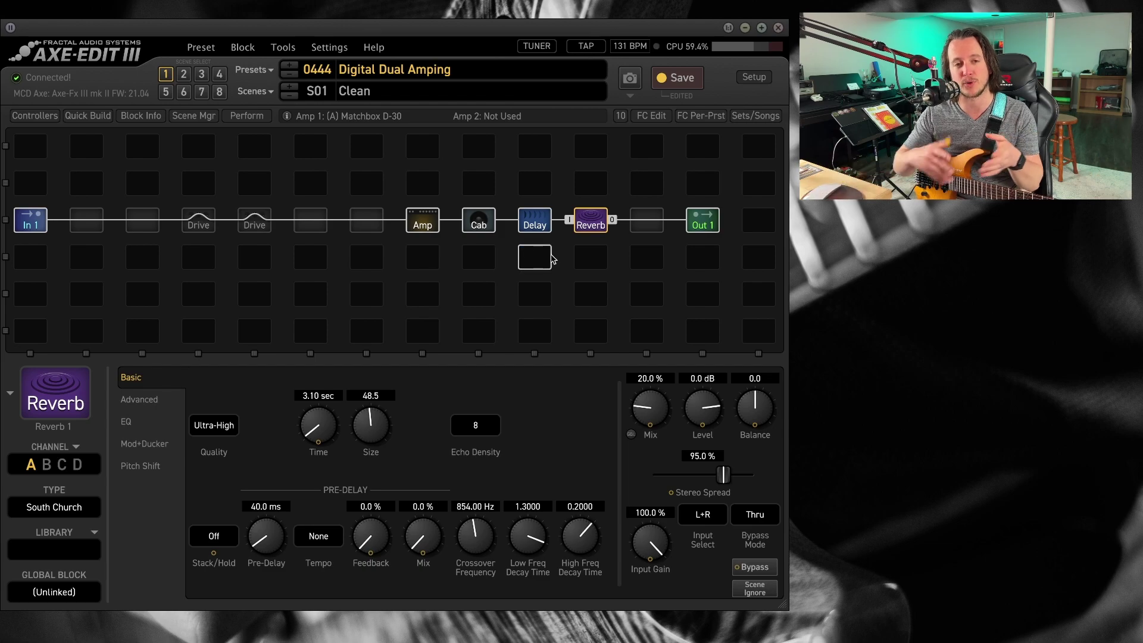
pyautogui.click(424, 229)
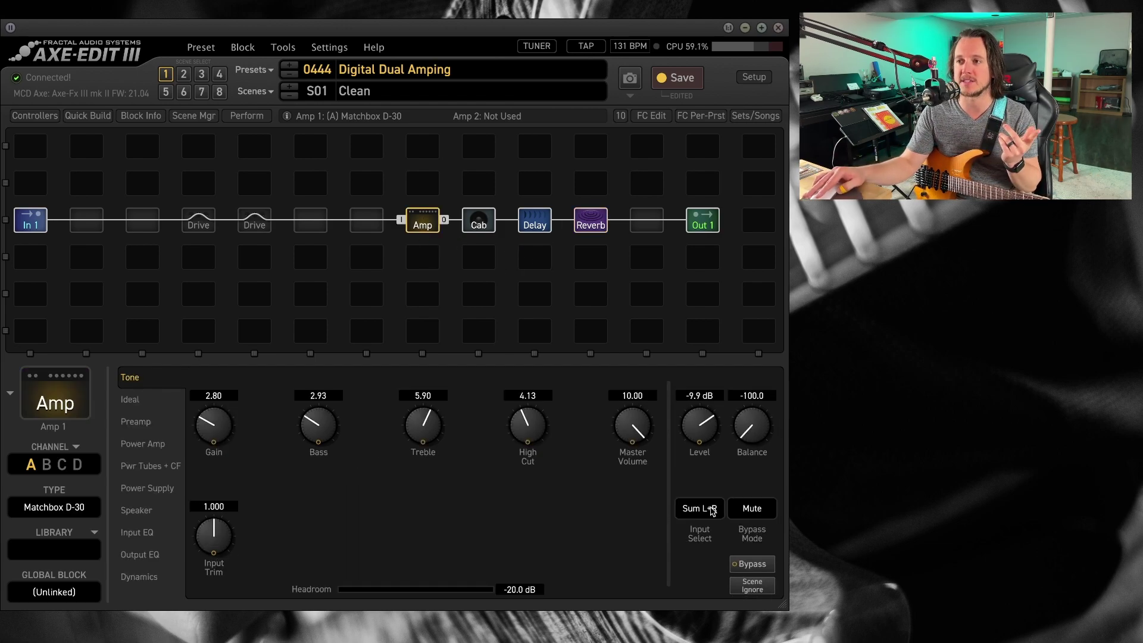
pyautogui.click(754, 395)
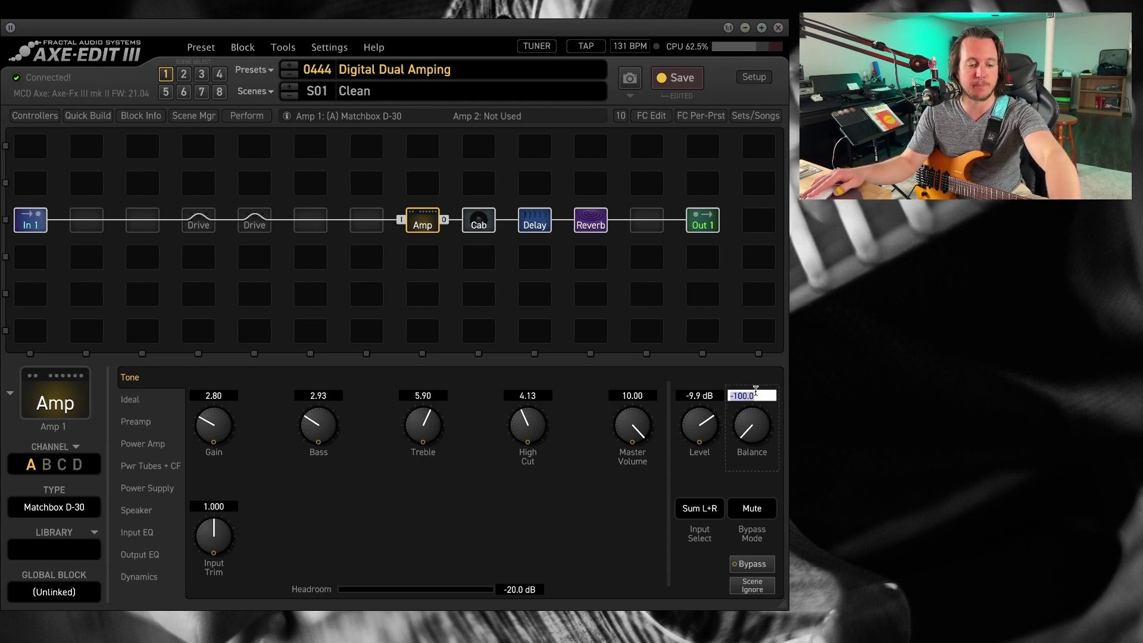
pyautogui.write('0')
pyautogui.press('Return')
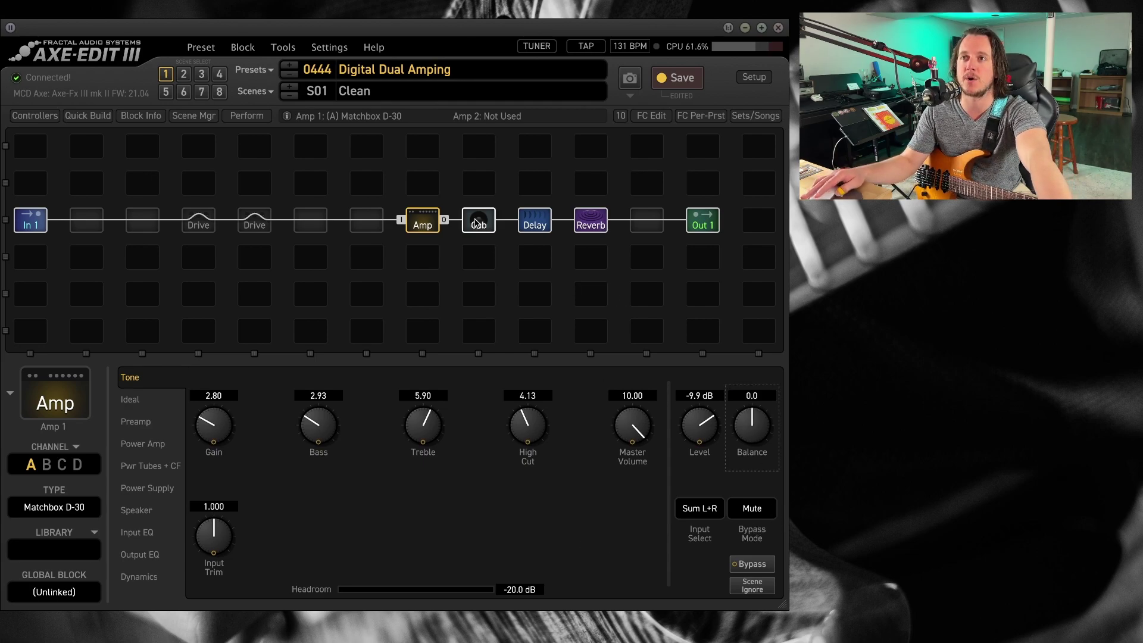
pyautogui.click(476, 222)
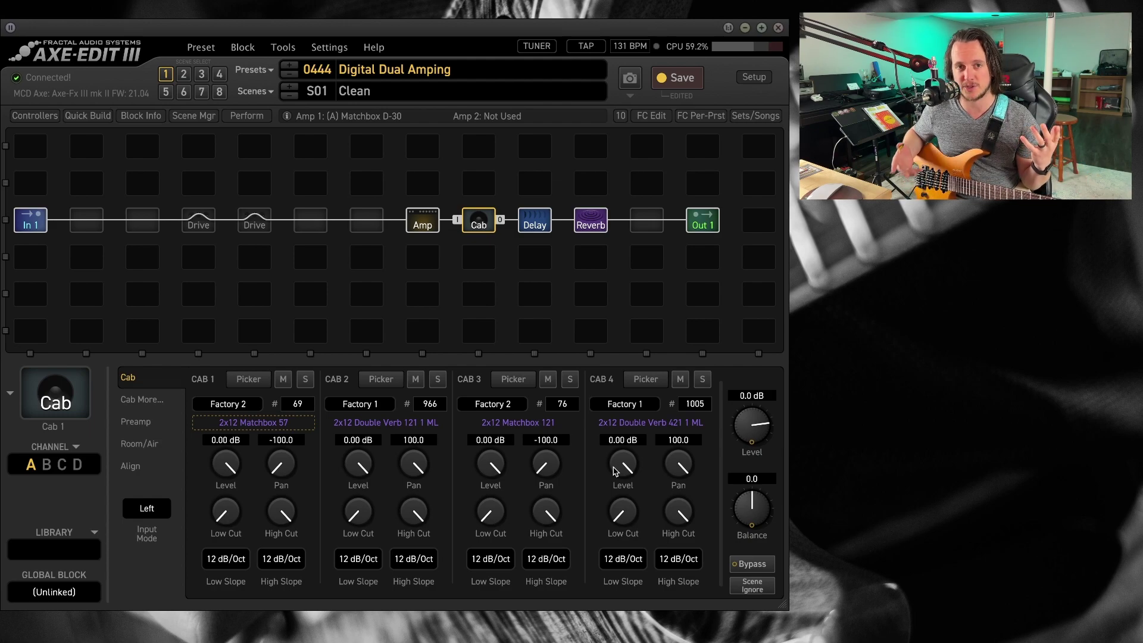
# Toggle the Delay and Reverb blocks' bypass, leaving both bypassed
pyautogui.click(592, 223)
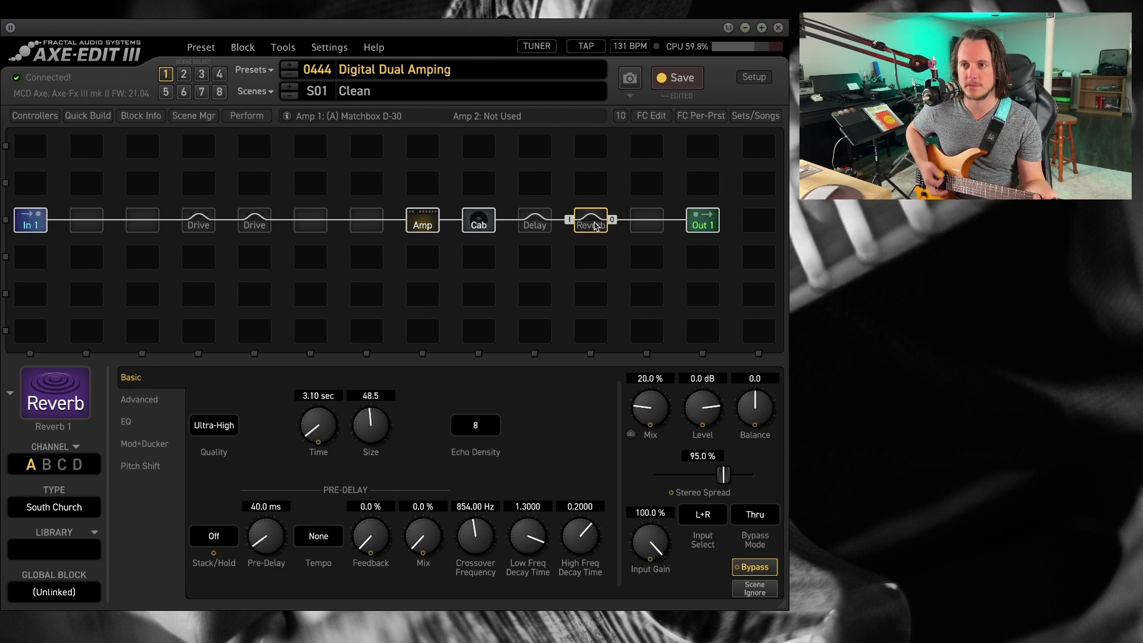
pyautogui.click(591, 222)
pyautogui.click(534, 222)
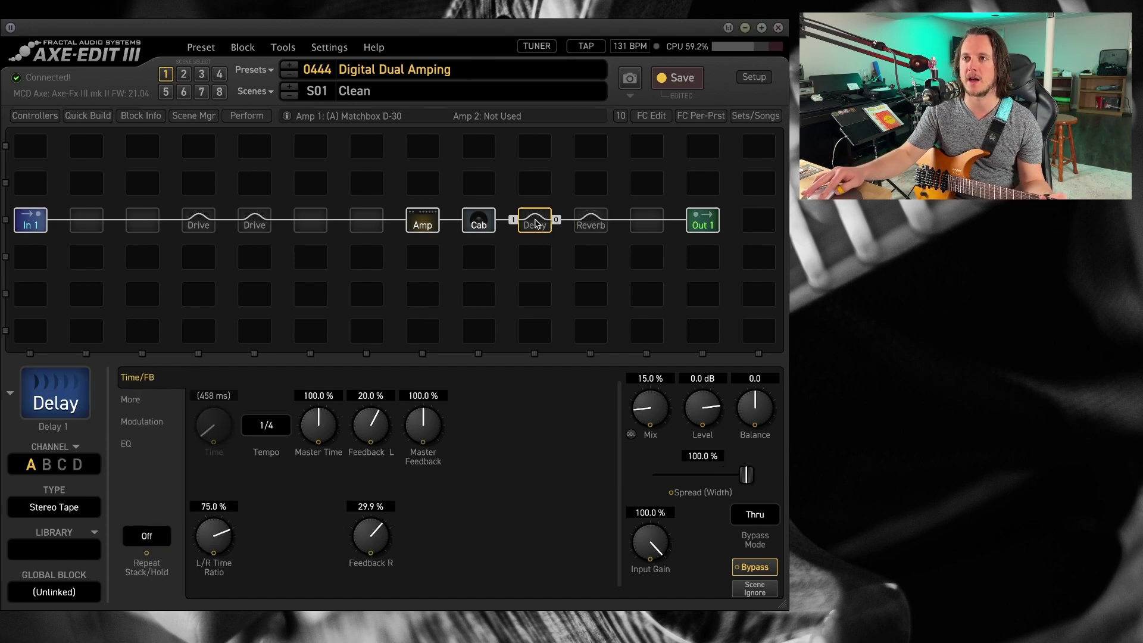
pyautogui.click(591, 222)
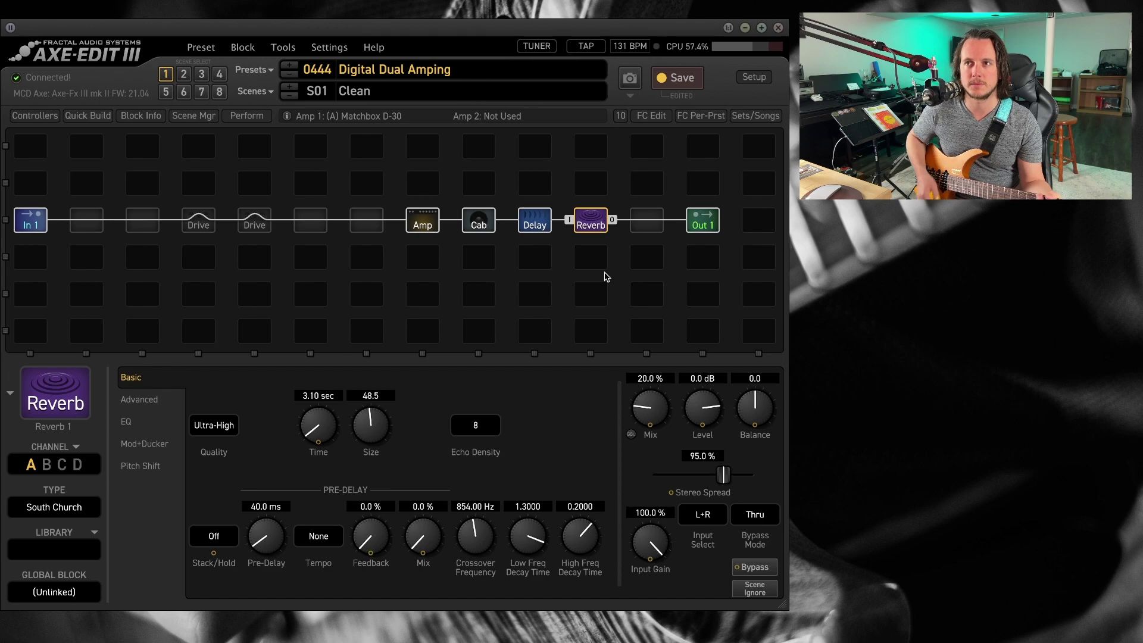
pyautogui.click(591, 221)
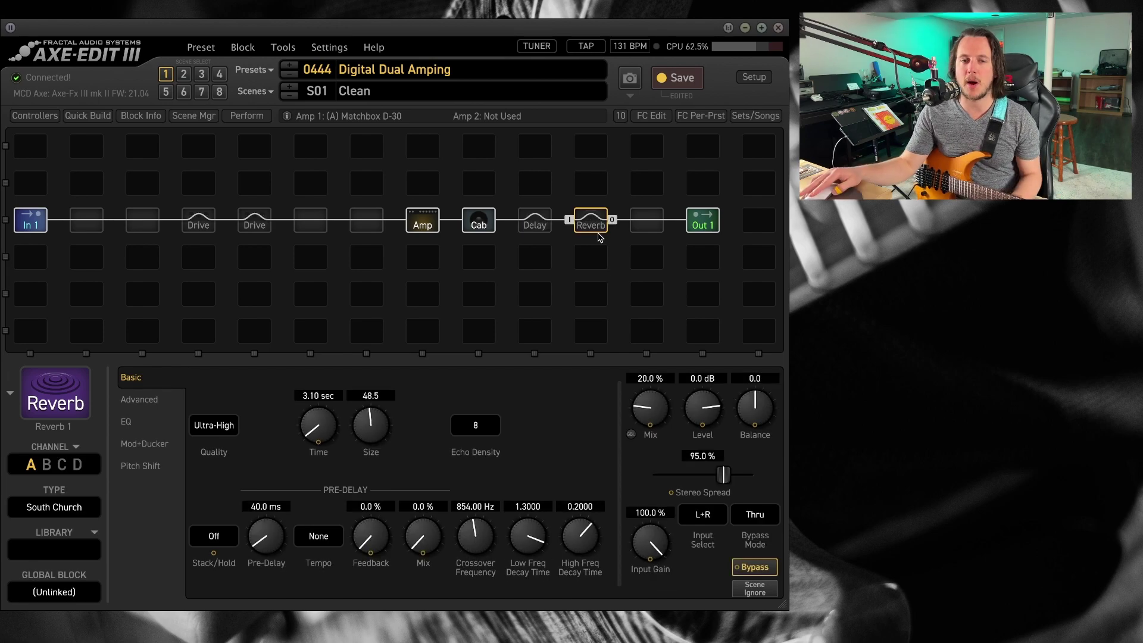
pyautogui.click(478, 225)
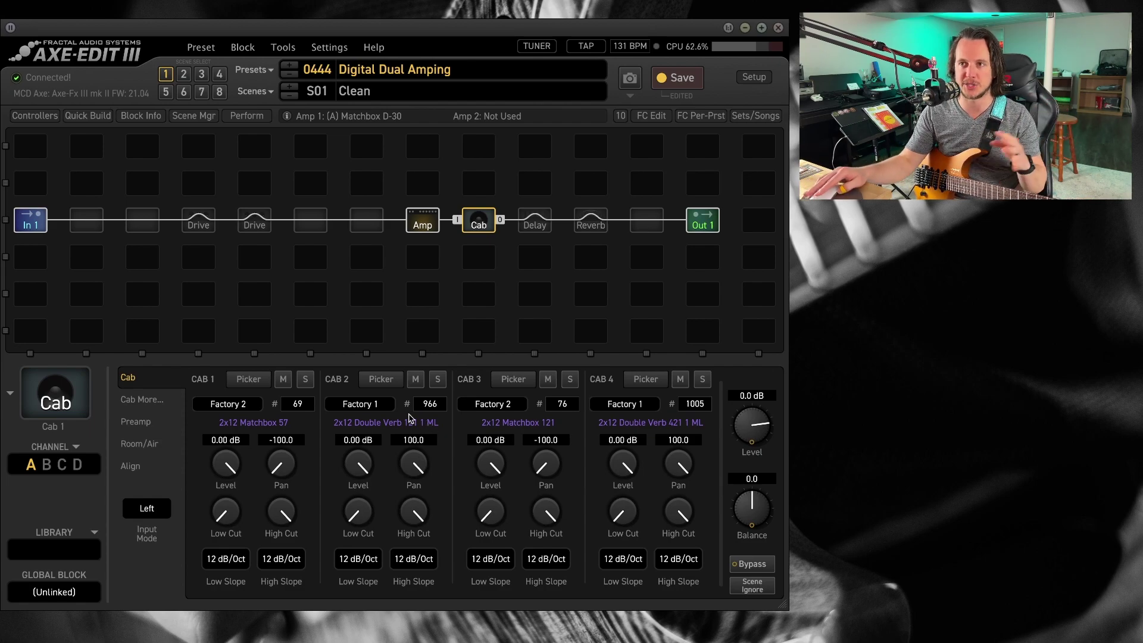
pyautogui.click(415, 379)
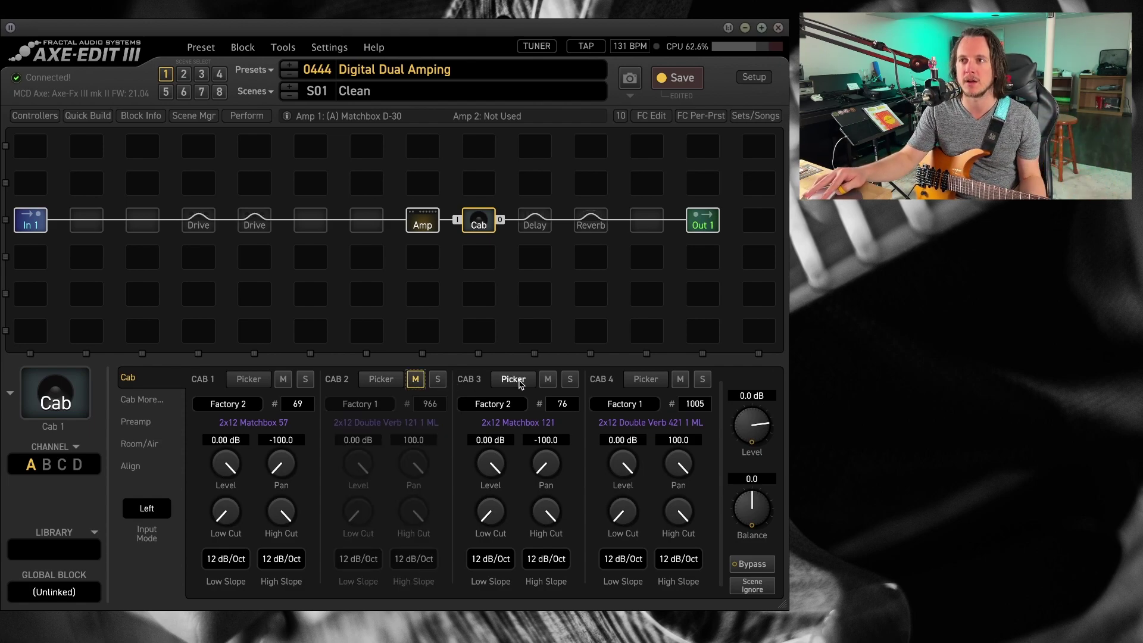
pyautogui.click(415, 379)
pyautogui.click(305, 380)
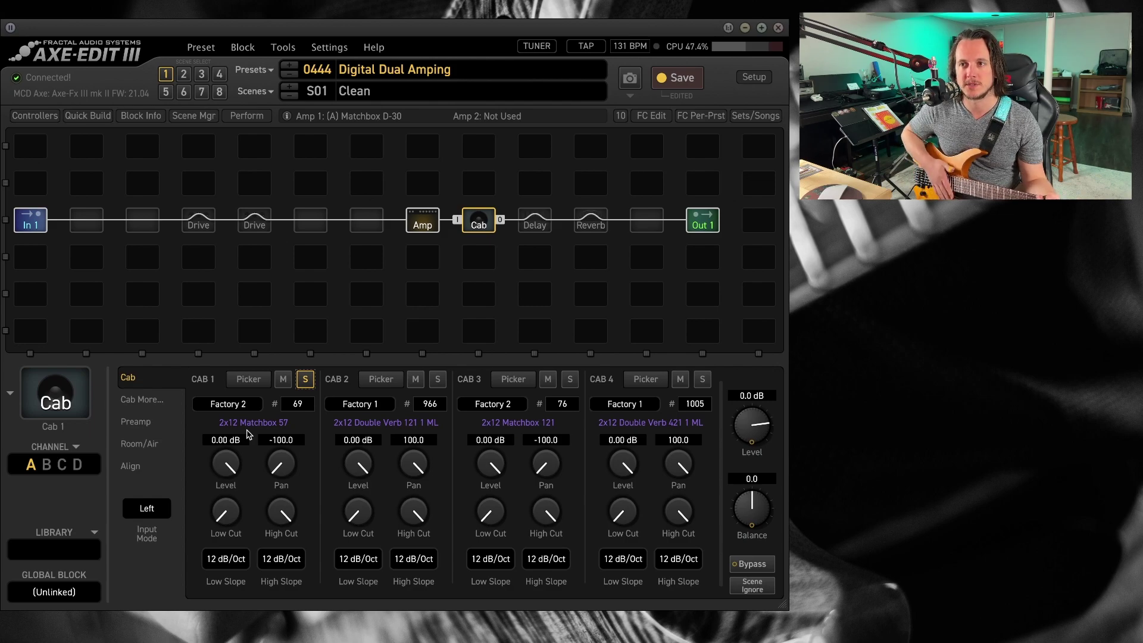
pyautogui.click(305, 379)
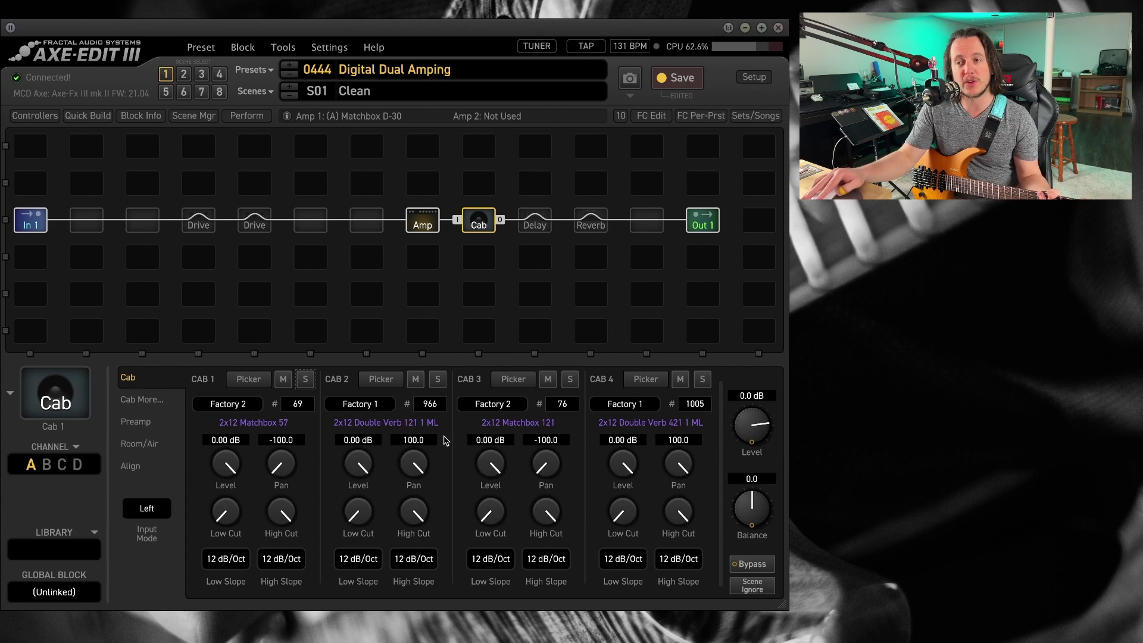
pyautogui.click(438, 380)
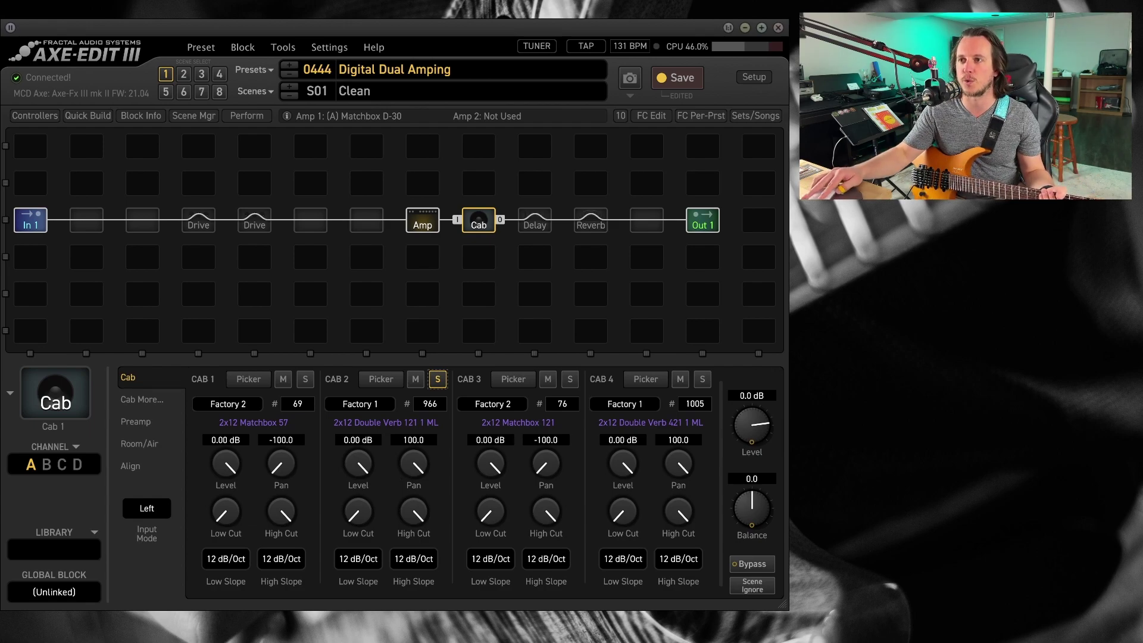
pyautogui.click(702, 380)
pyautogui.click(438, 379)
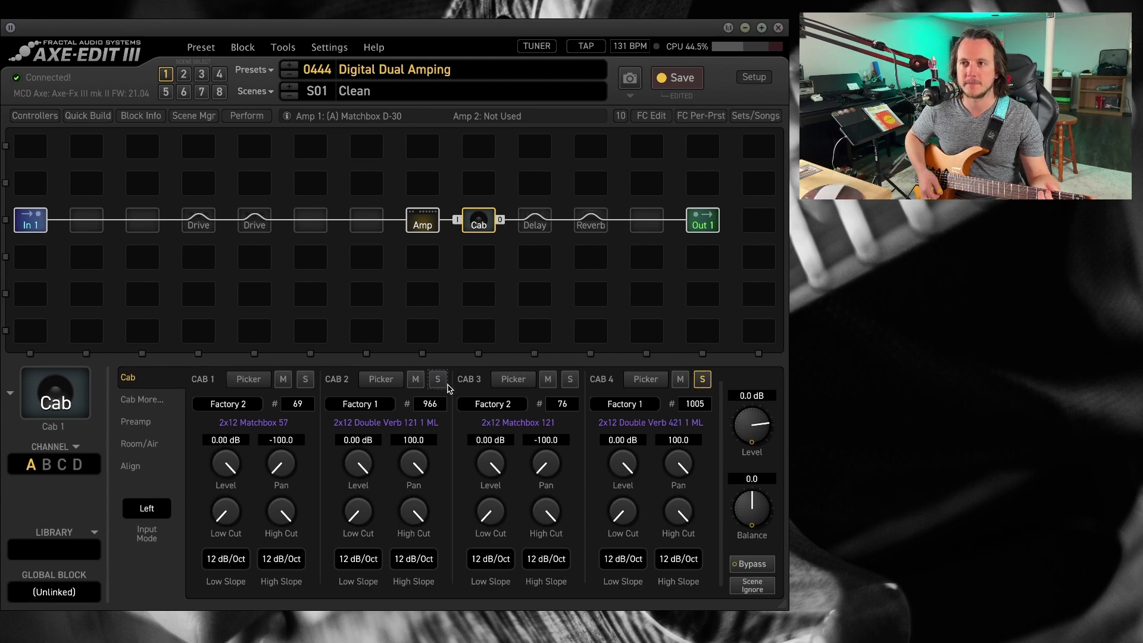
pyautogui.click(438, 382)
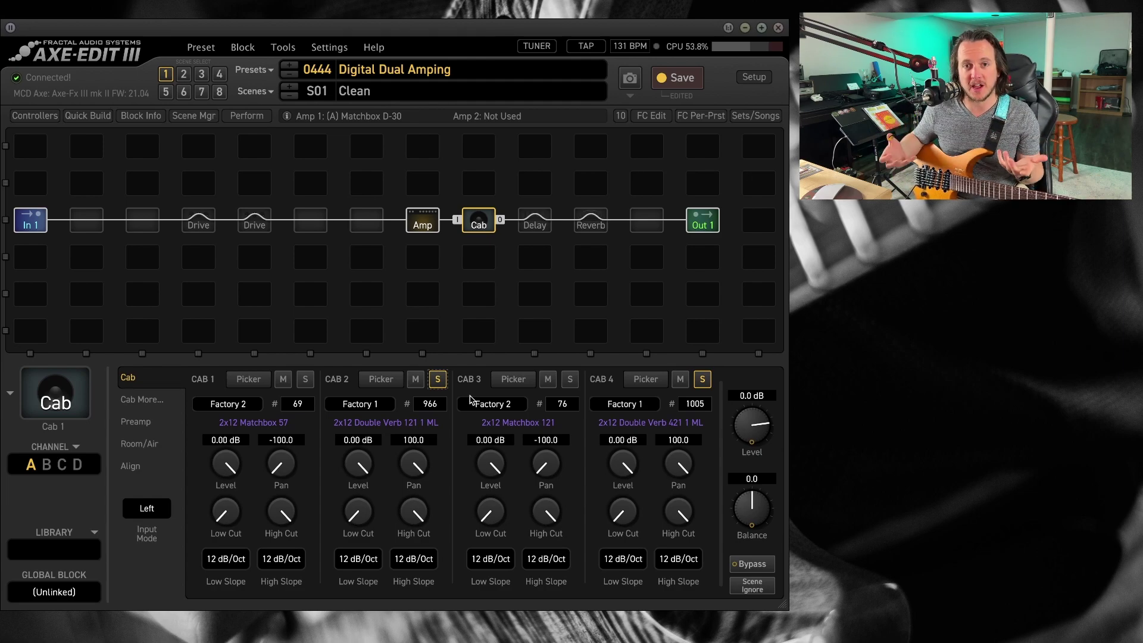
pyautogui.click(437, 380)
pyautogui.click(305, 379)
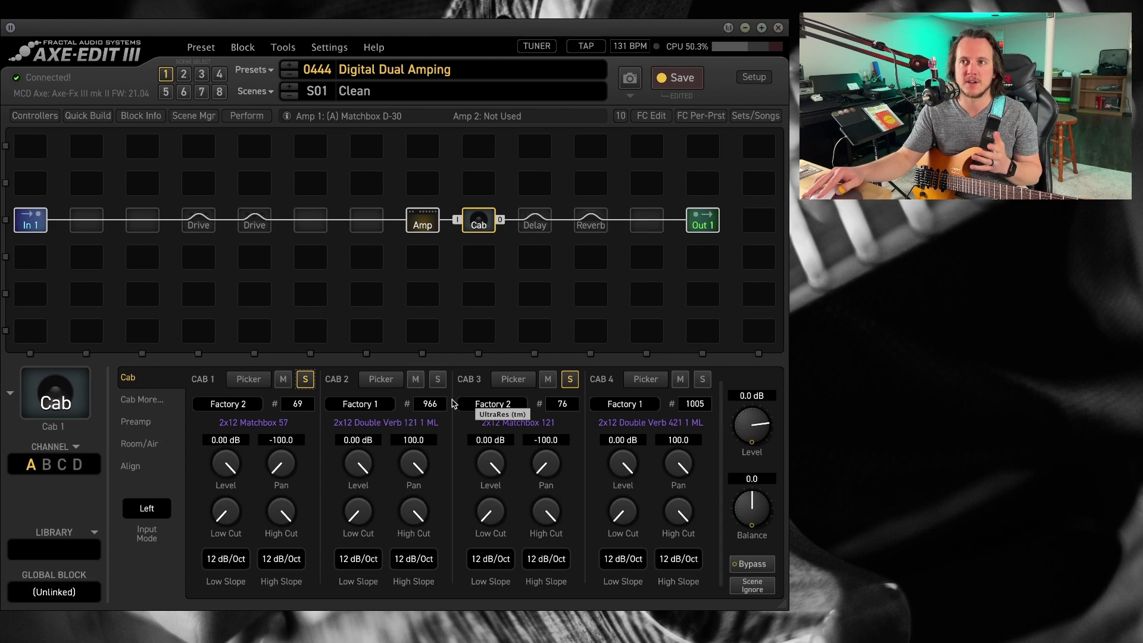
pyautogui.click(569, 379)
pyautogui.click(306, 383)
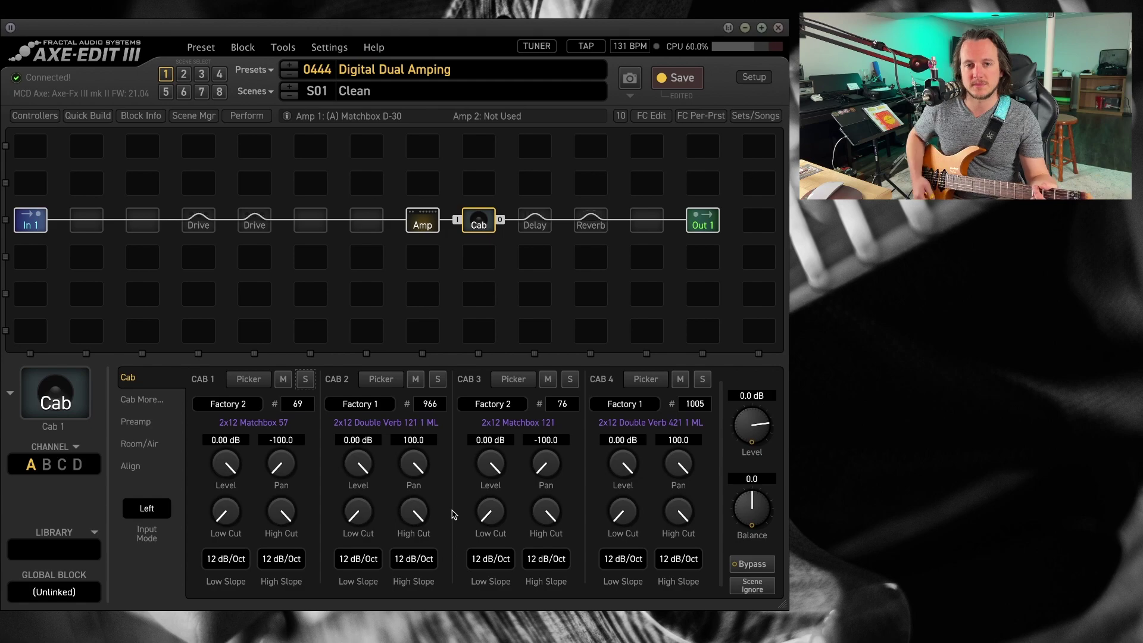
# Check the Out 1 mixer, then re-engage the Delay and Reverb blocks
pyautogui.click(702, 222)
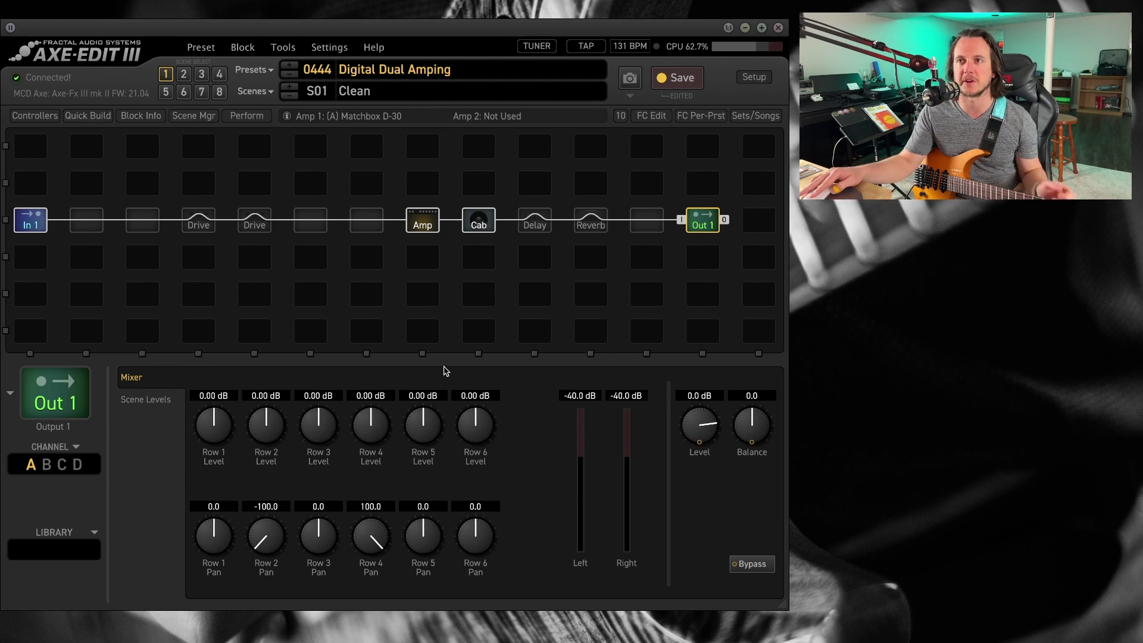
pyautogui.click(545, 229)
pyautogui.click(591, 225)
pyautogui.click(535, 231)
pyautogui.click(601, 230)
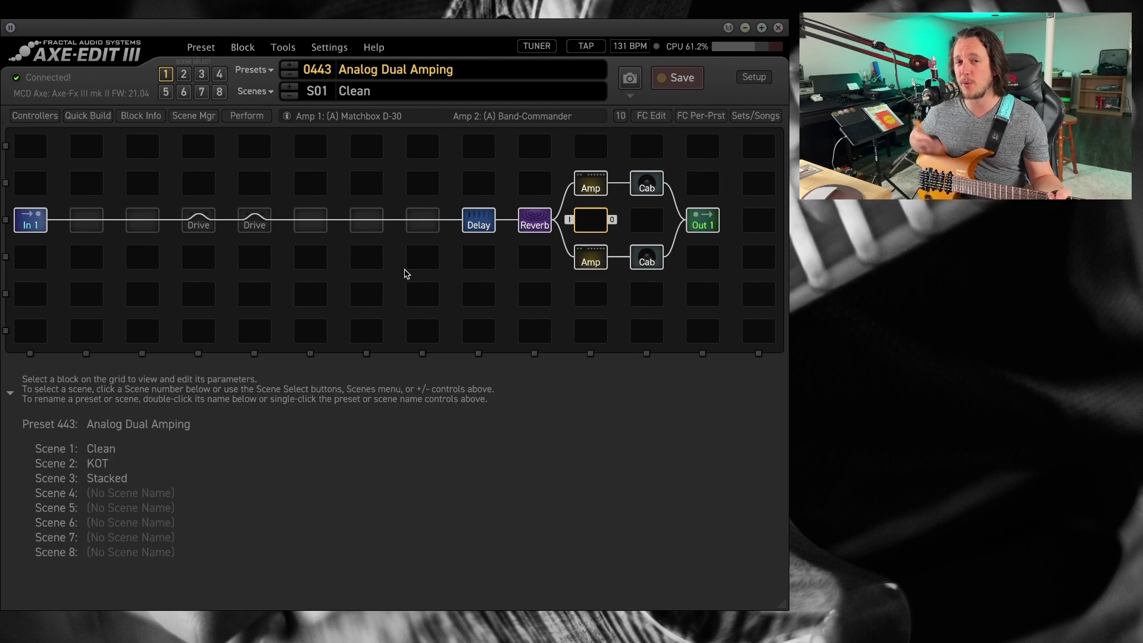
# Switch to scene 2 KOT, load the next preset, then select scene 3 Stacked
pyautogui.click(291, 87)
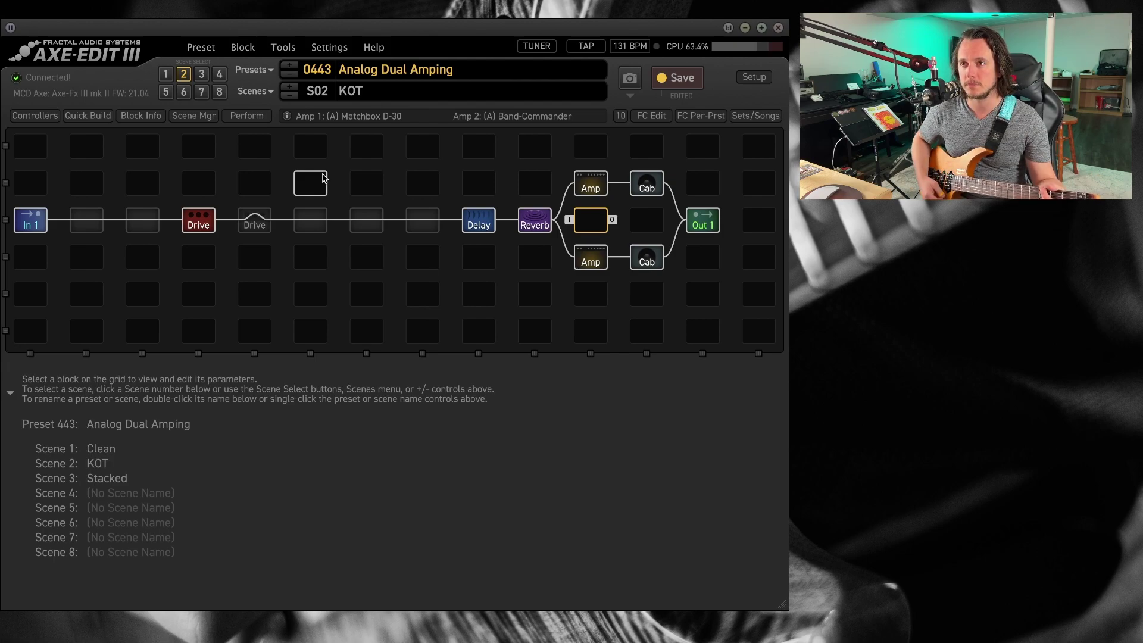
pyautogui.click(291, 67)
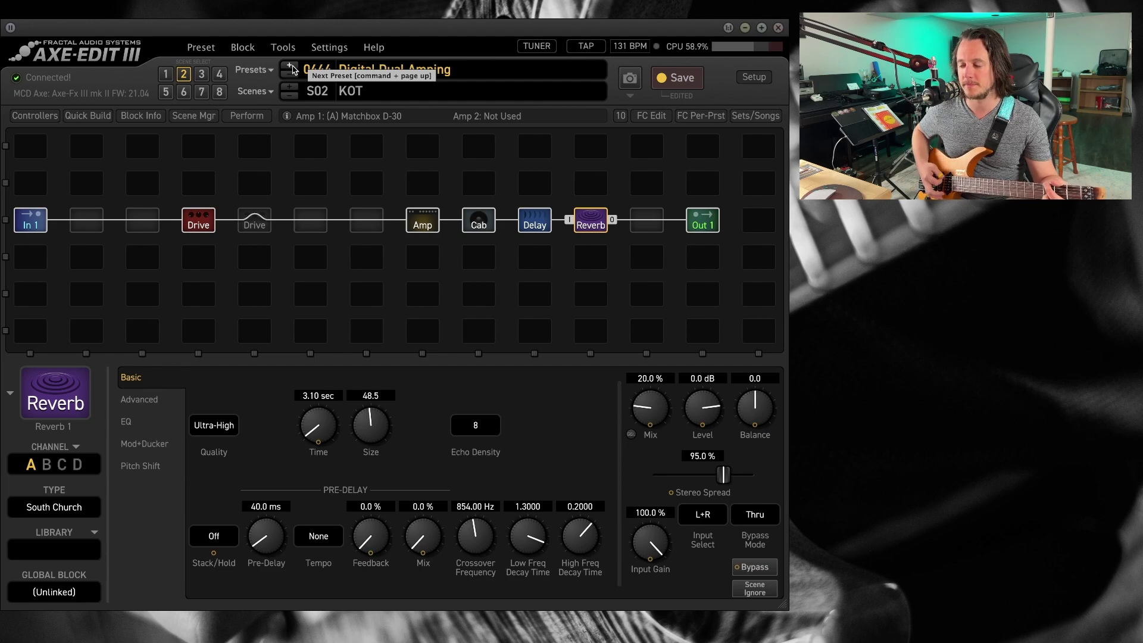
pyautogui.click(290, 86)
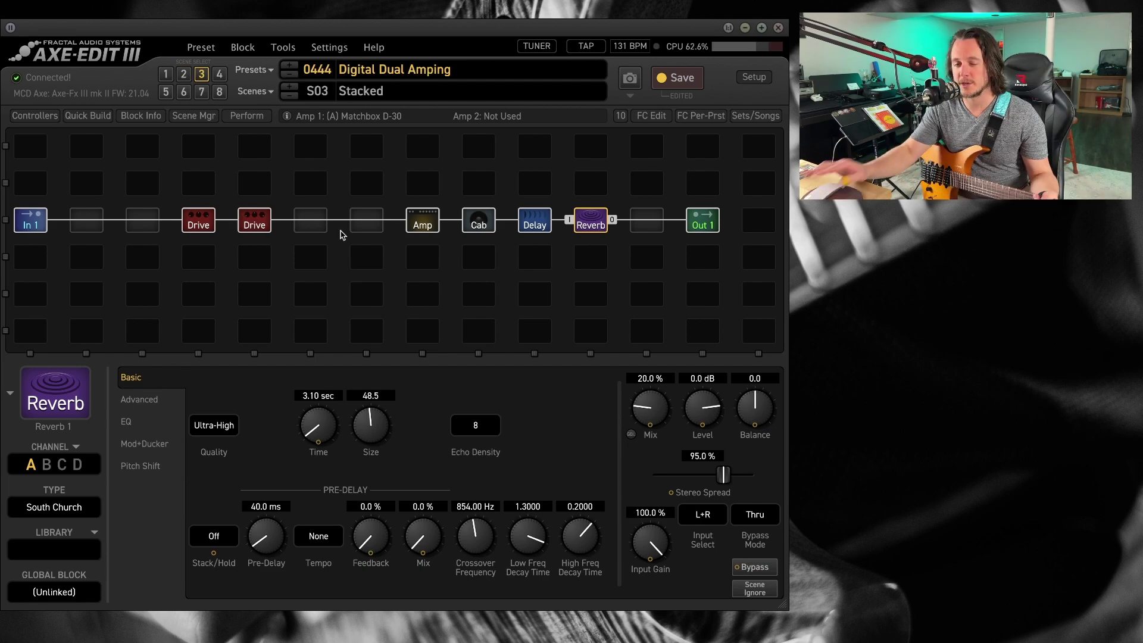